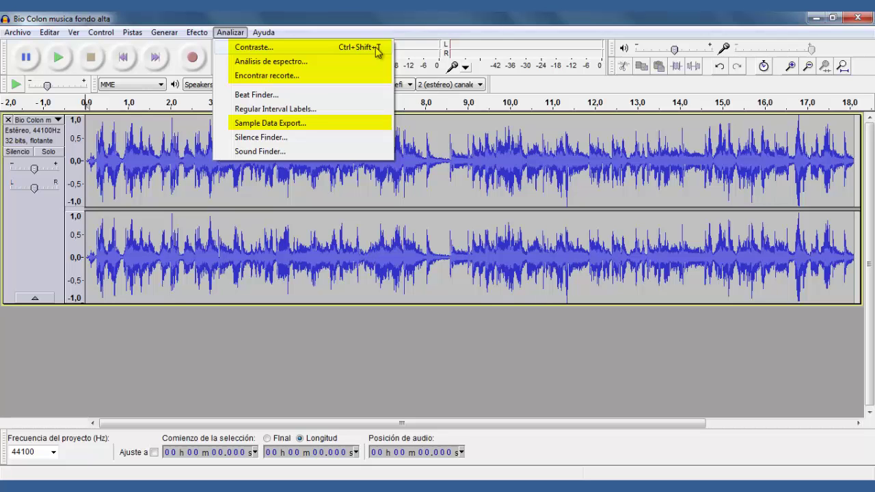
# - View the contrast analysis settings and play back the whole recording to hear its voice and background music
pyautogui.click(375, 48)
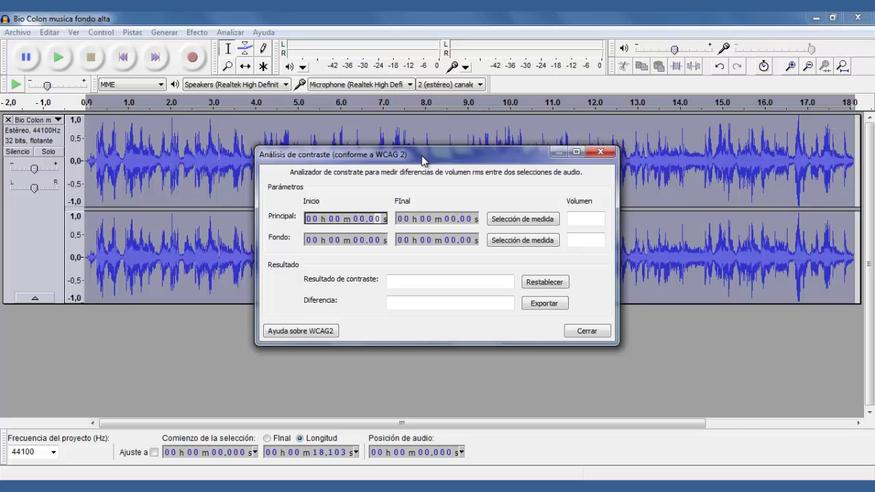
pyautogui.click(600, 152)
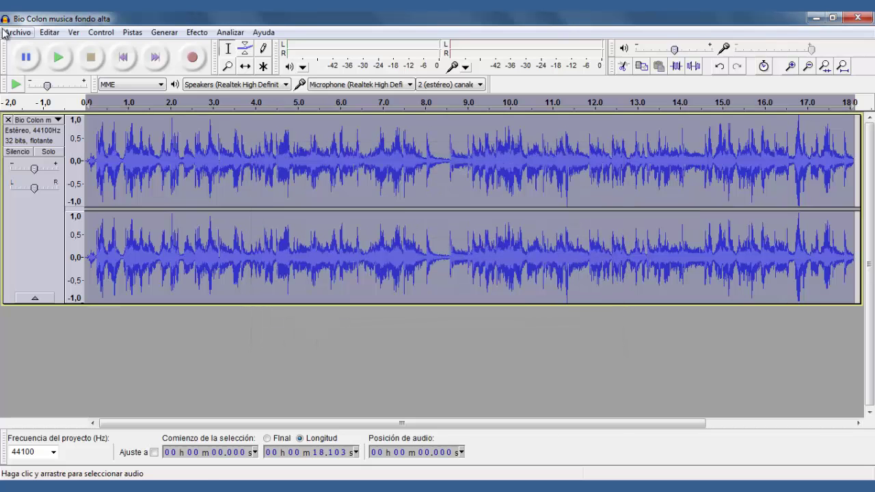
pyautogui.click(59, 59)
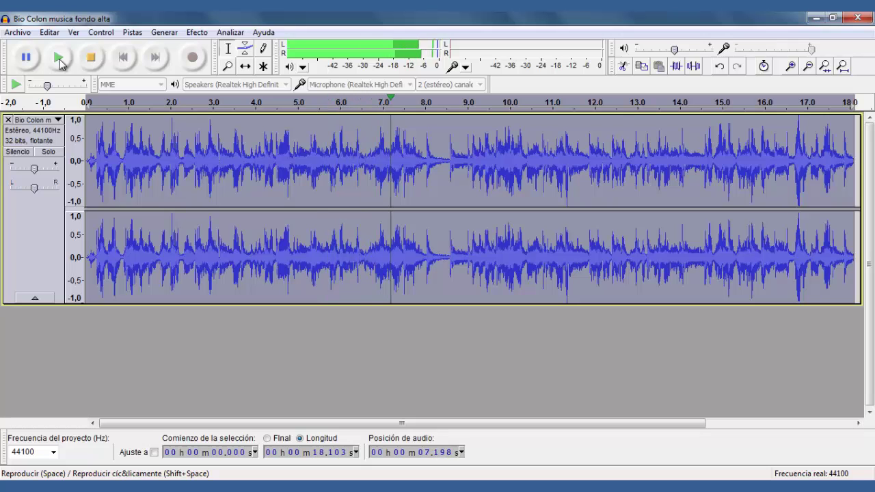
pyautogui.click(91, 60)
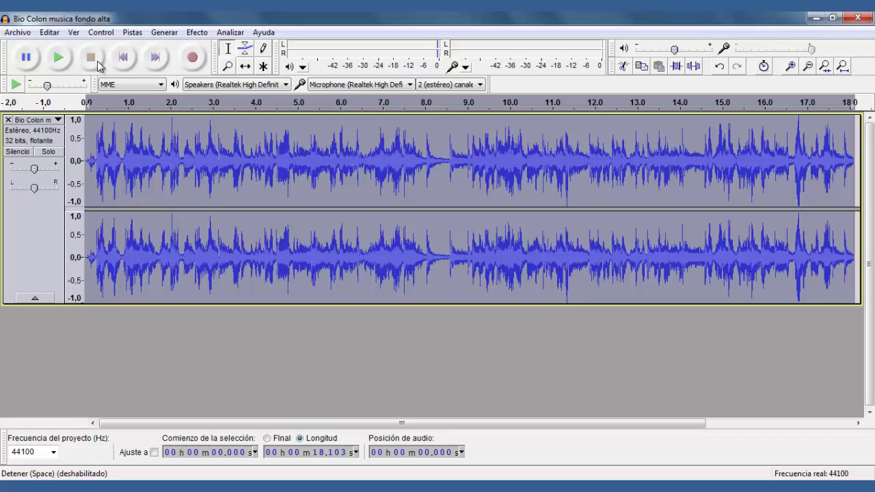
# - Try to measure the stereo track from about 1.0 to 1.66 s as the Principal (foreground) selection in the contrast analysis
pyautogui.click(232, 34)
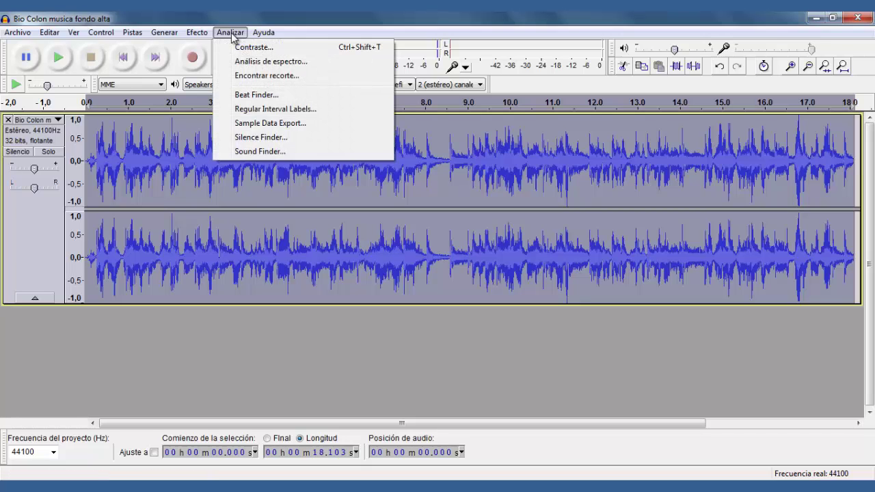
pyautogui.click(248, 47)
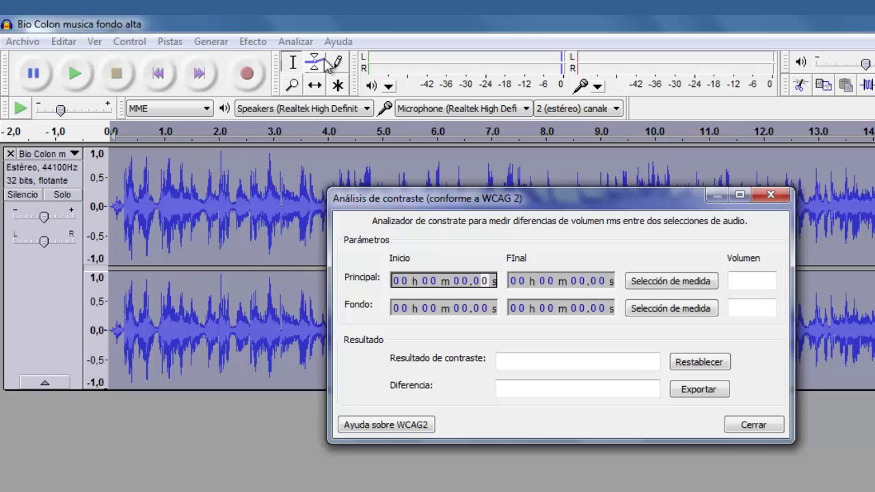
pyautogui.moveTo(164, 199); pyautogui.dragTo(200, 207)
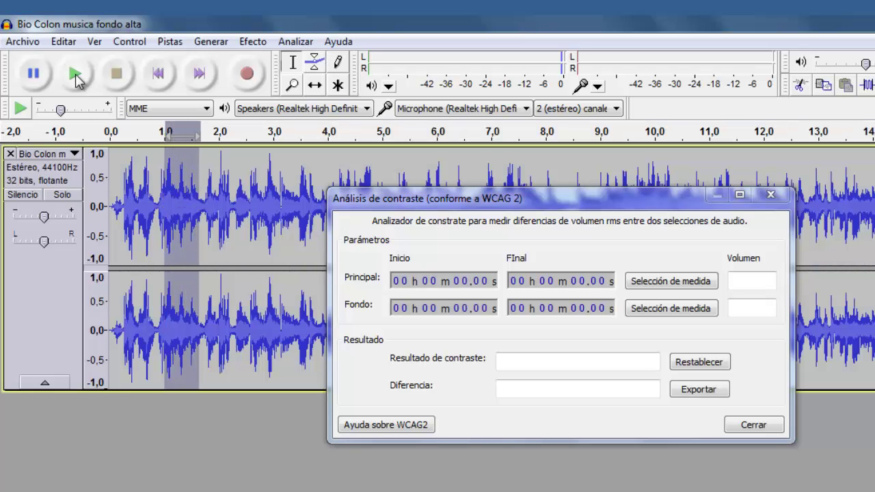
pyautogui.click(76, 75)
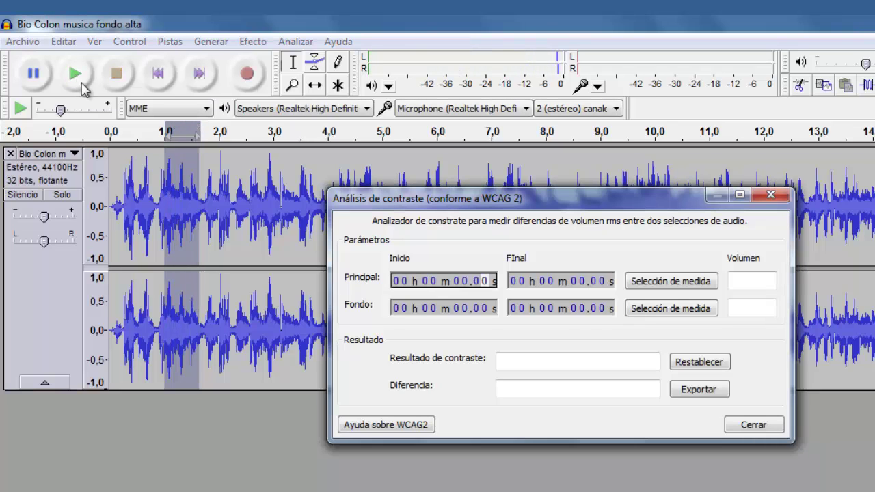
pyautogui.click(672, 285)
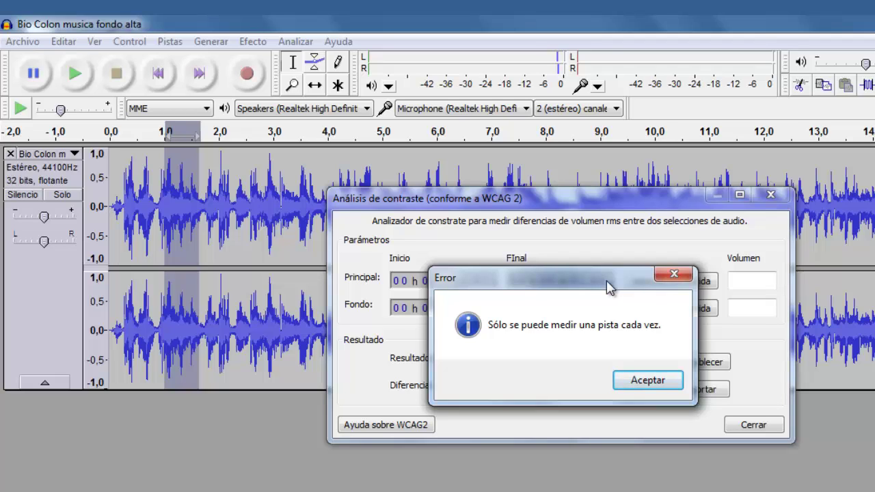
# - Split the stereo track into separate channels and measure the left one from about 1.03 to 1.73 s as the Principal selection
pyautogui.click(75, 155)
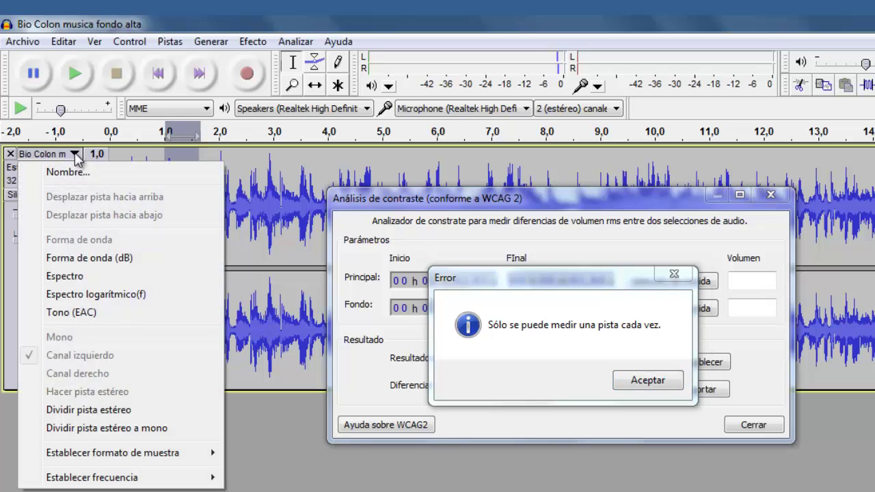
pyautogui.click(129, 411)
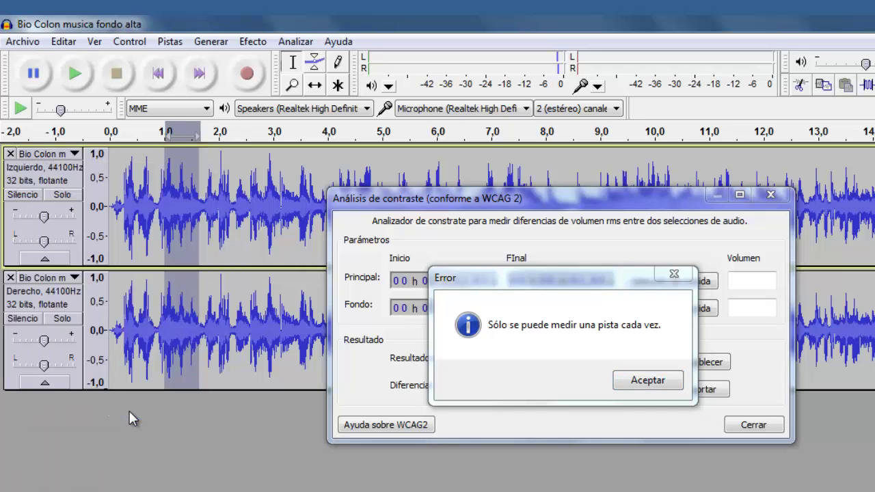
pyautogui.click(158, 199)
pyautogui.moveTo(166, 202); pyautogui.dragTo(202, 208)
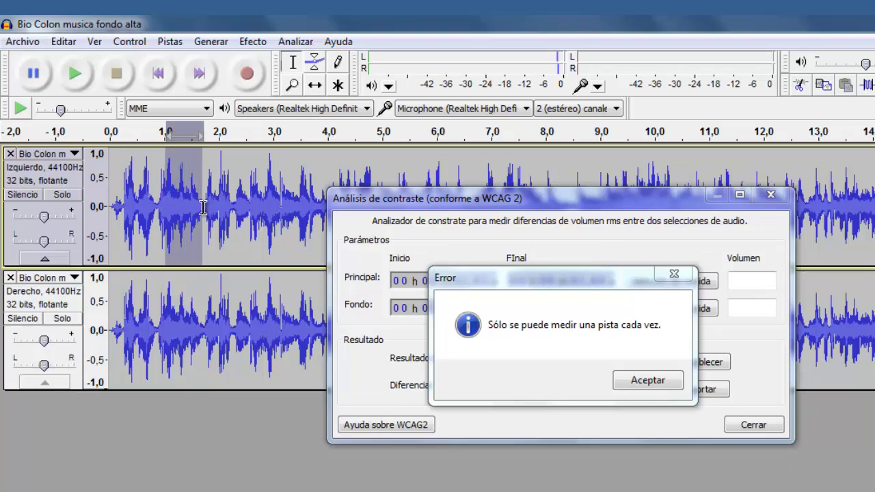
pyautogui.click(645, 381)
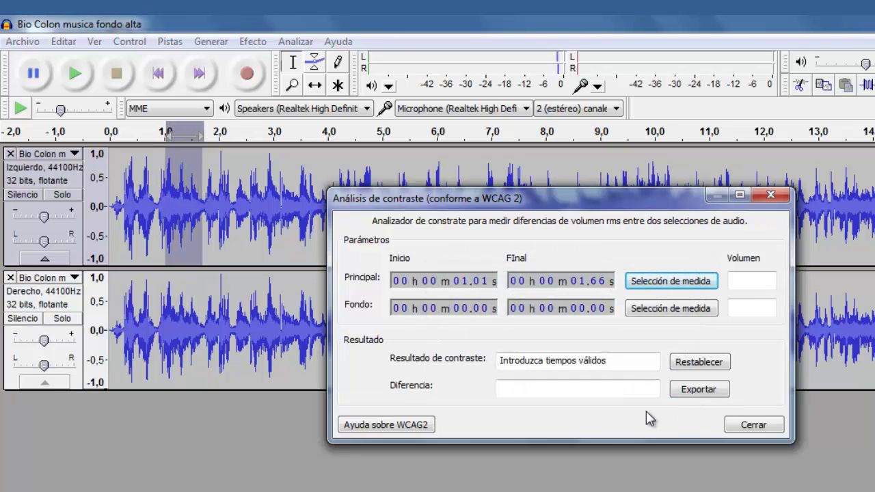
pyautogui.click(680, 282)
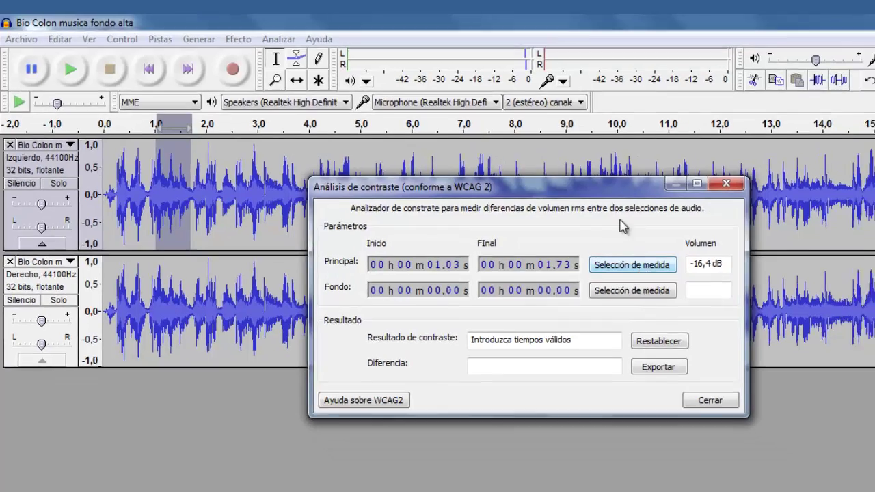
# - Select the voice-free passage of the left track from about 8.63 to 8.99 s, play it and measure it as Fondo (background)
pyautogui.moveTo(645, 194); pyautogui.dragTo(660, 351)
pyautogui.moveTo(469, 172); pyautogui.dragTo(484, 173)
pyautogui.click(68, 64)
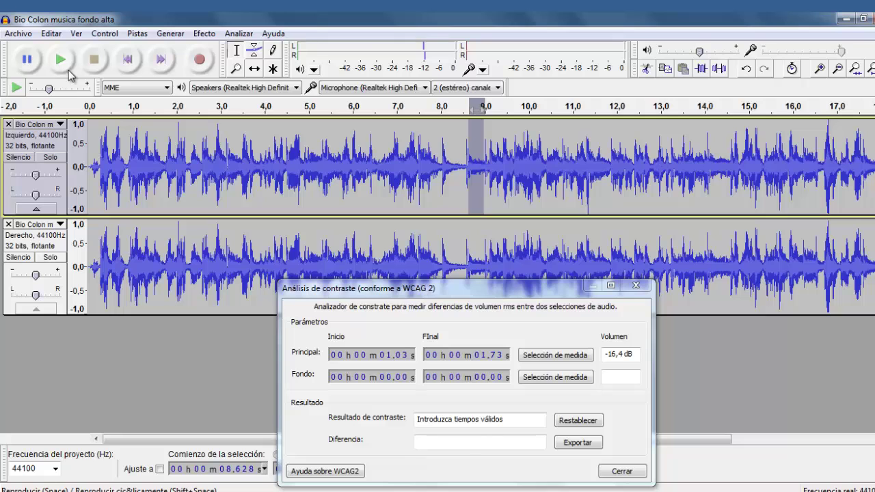
pyautogui.click(543, 379)
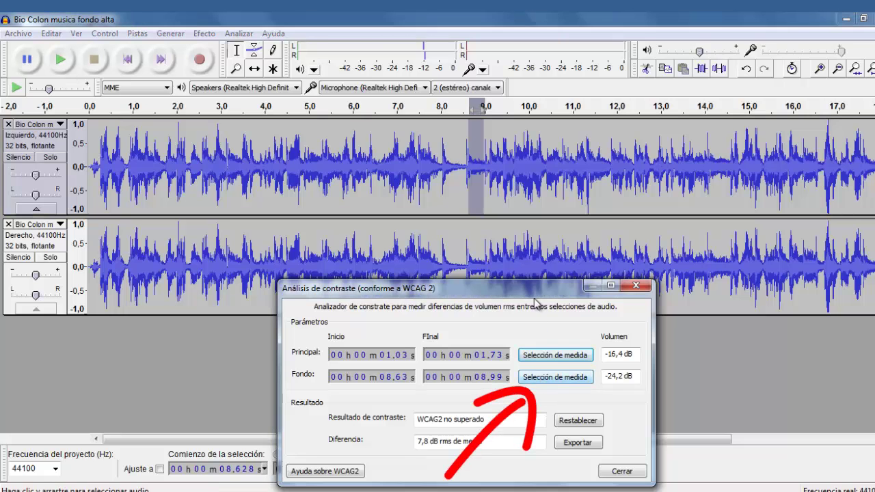
# - Close the contrast analysis and remove both channel tracks from the project
pyautogui.moveTo(532, 292); pyautogui.dragTo(470, 143)
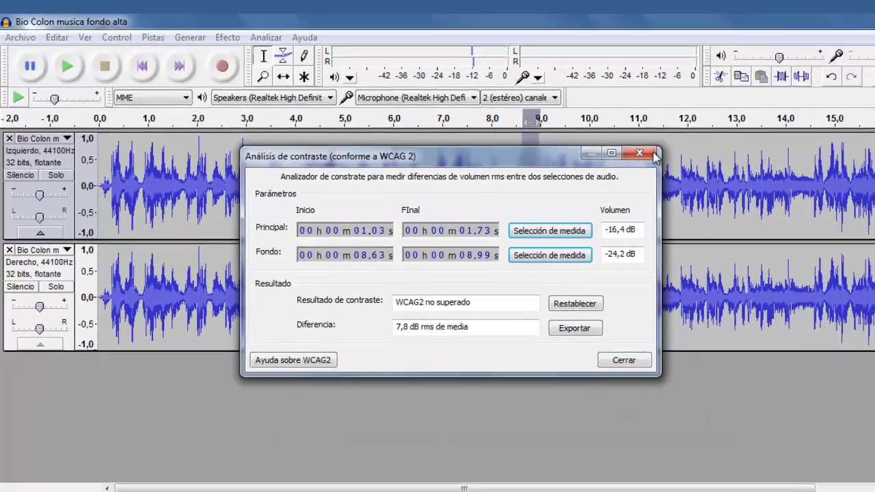
pyautogui.click(752, 182)
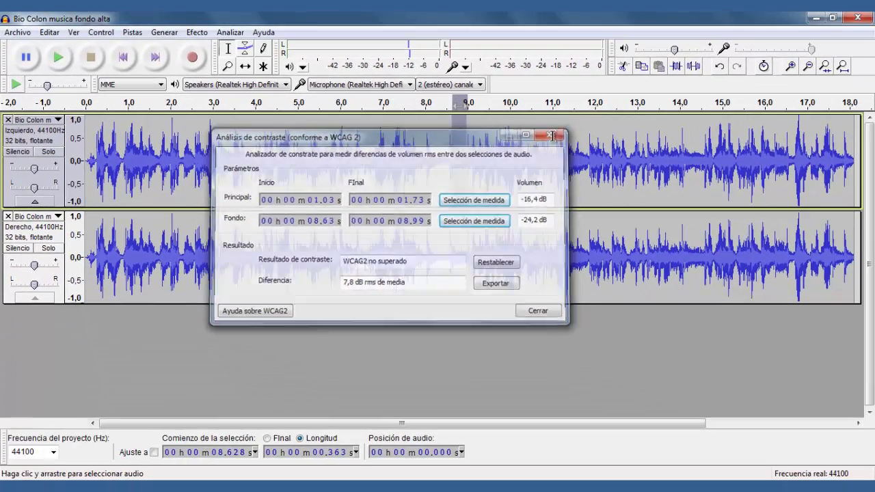
pyautogui.click(7, 120)
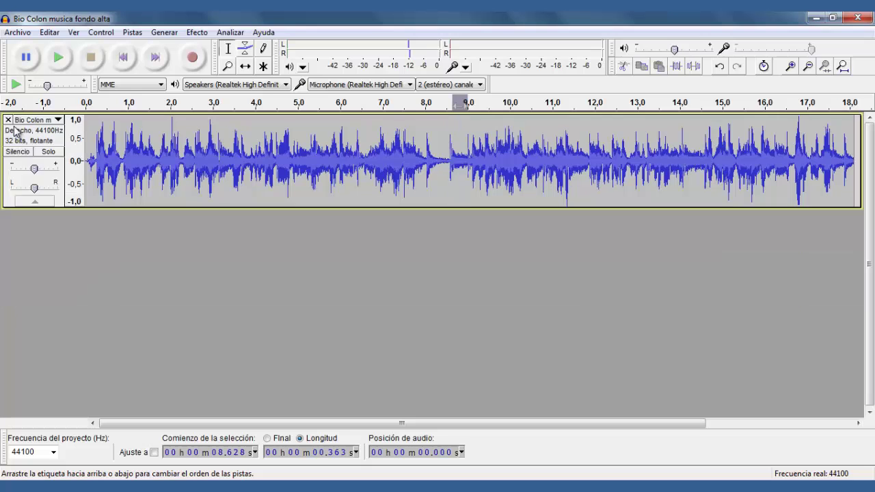
pyautogui.click(7, 119)
# - Import the audio file "Bio Colon musica fondo baja" and split its stereo track into left and right tracks
pyautogui.click(17, 32)
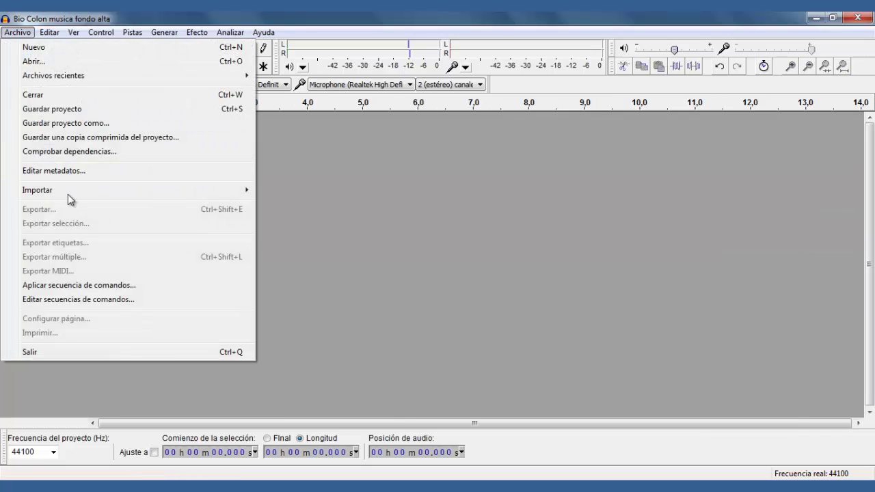
pyautogui.moveTo(73, 190)
pyautogui.click(289, 190)
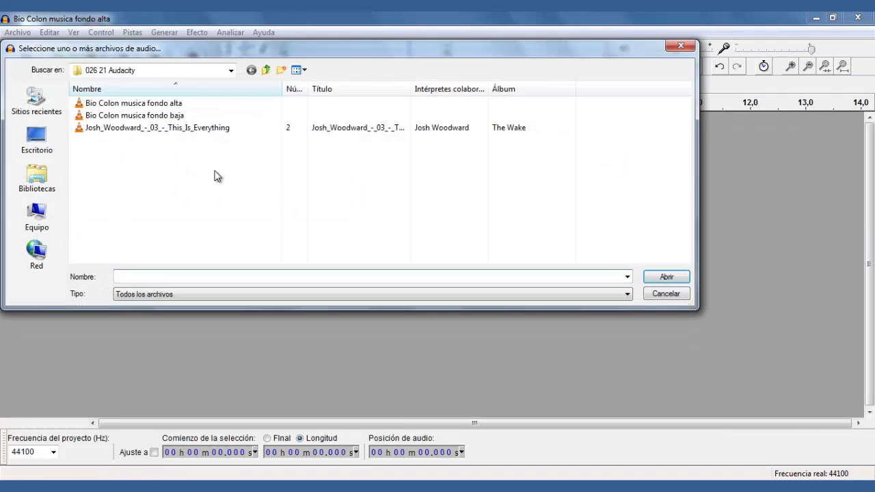
pyautogui.click(156, 116)
pyautogui.click(662, 278)
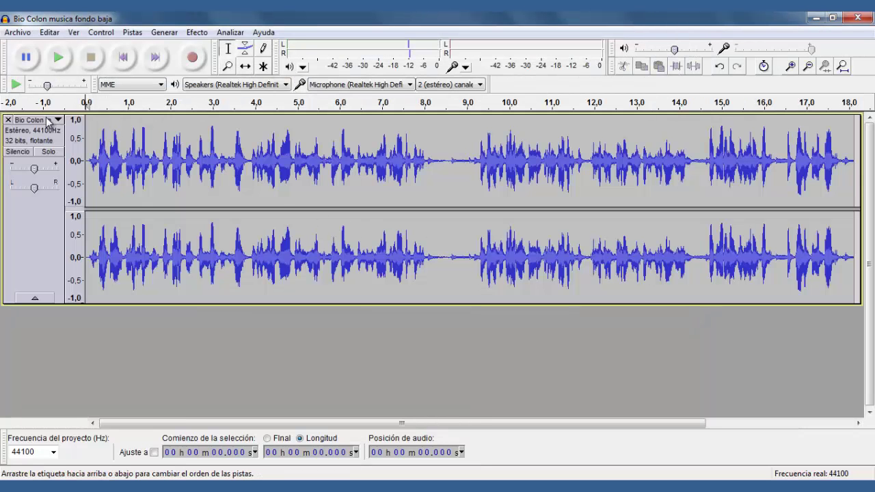
pyautogui.click(47, 121)
pyautogui.click(86, 319)
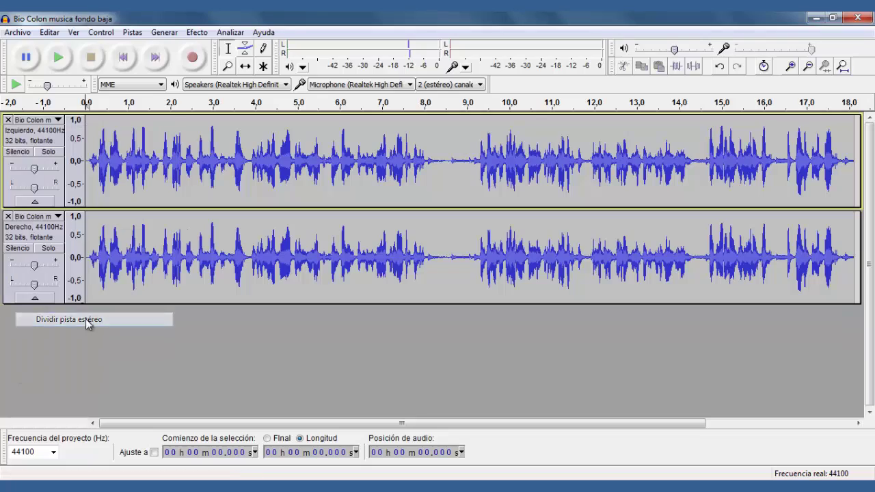
# - Open the contrast analysis and reset its previous foreground and background measurements, dismissing the error messages
pyautogui.click(231, 32)
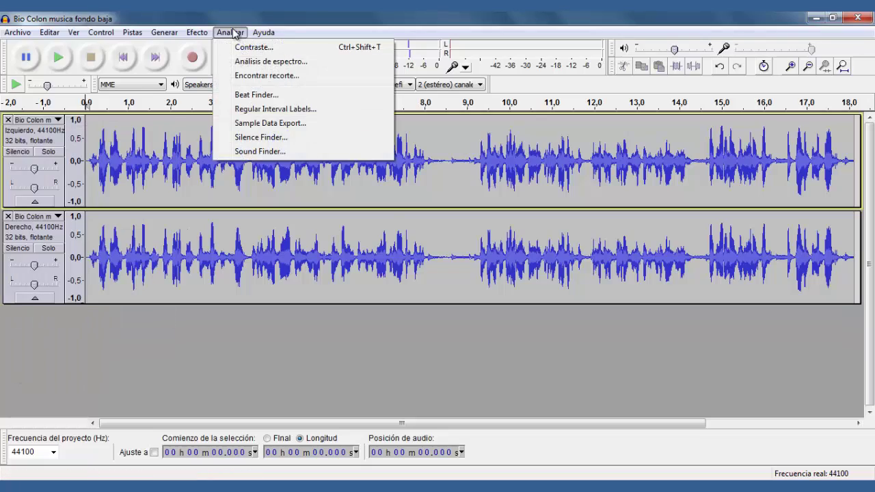
pyautogui.click(253, 47)
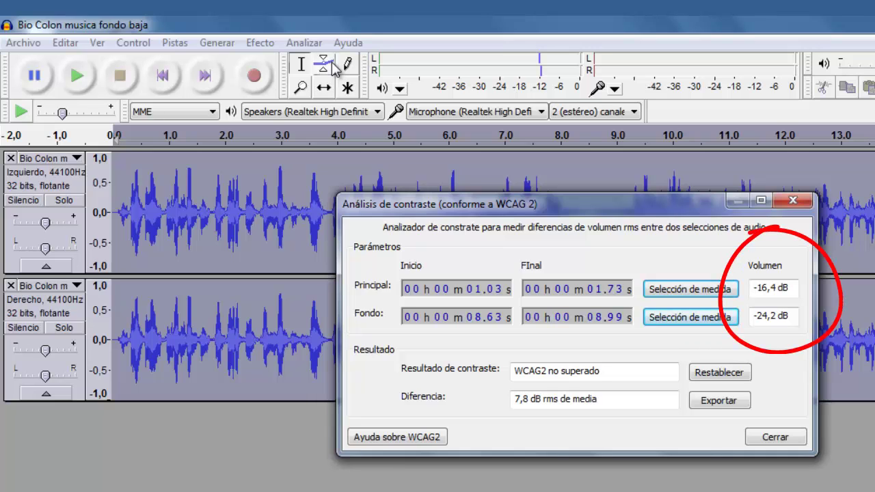
pyautogui.click(744, 380)
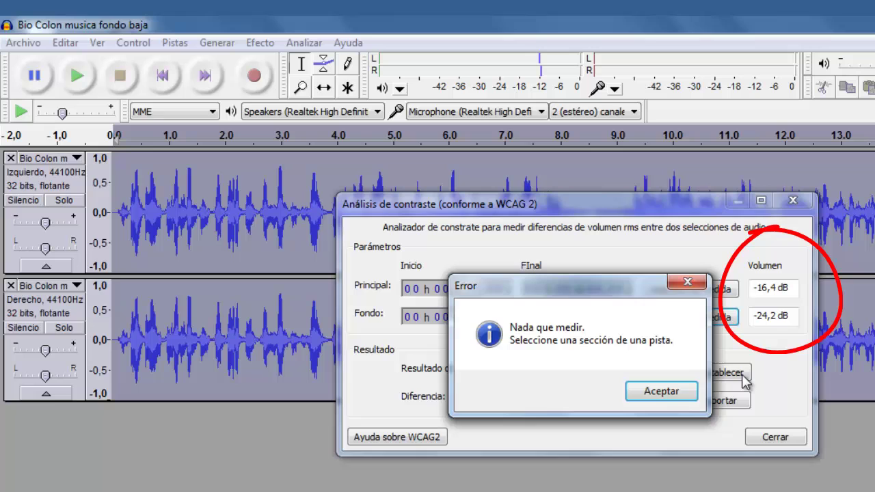
pyautogui.click(679, 397)
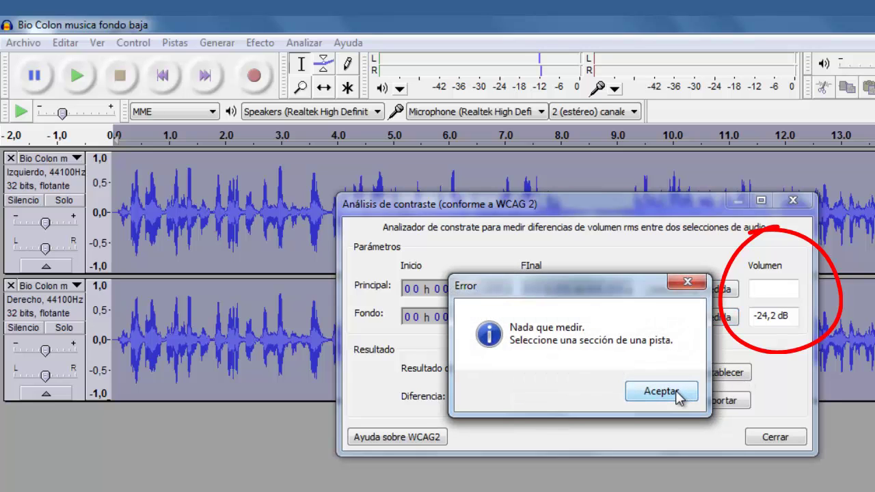
pyautogui.click(679, 392)
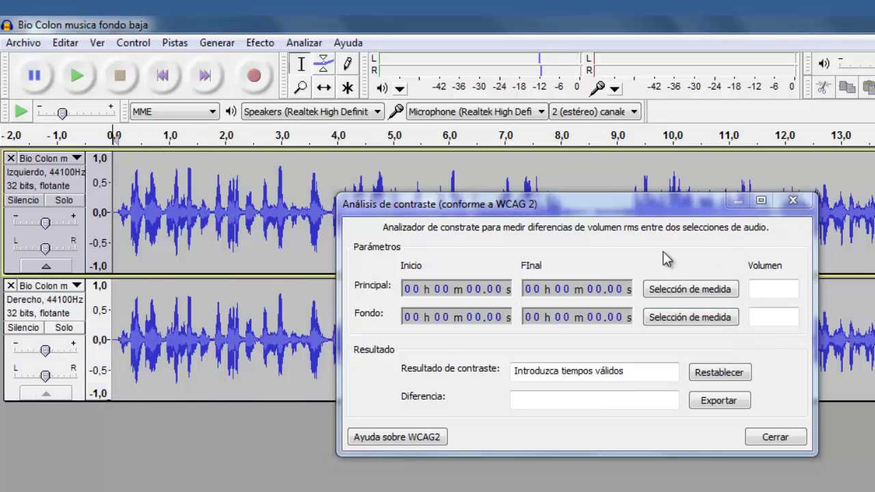
# - Select about 0.52 to 0.80 s of the left track, play it and measure it as the Principal selection
pyautogui.moveTo(141, 212); pyautogui.dragTo(159, 216)
pyautogui.click(78, 77)
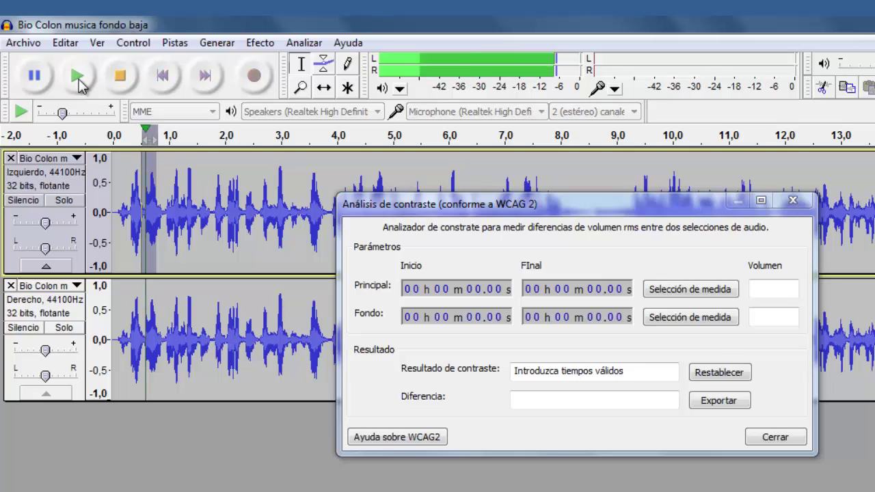
pyautogui.click(692, 292)
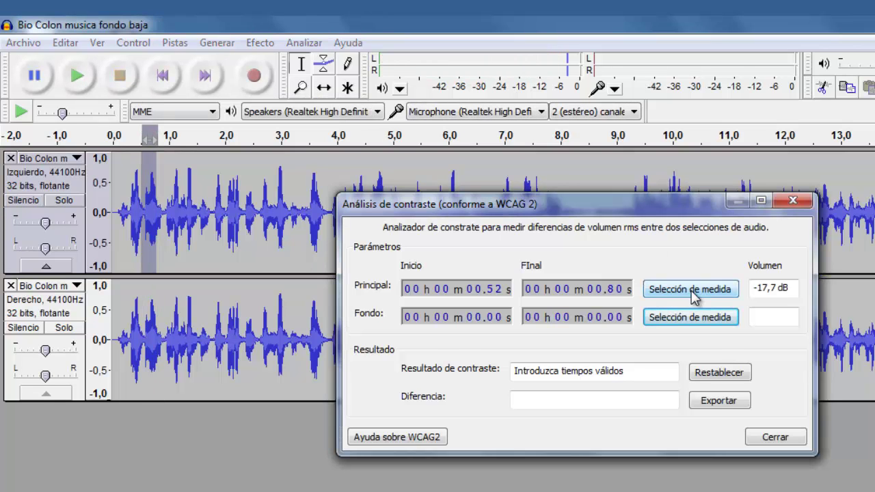
# - Measure the left track's voice-free passage from about 8.70 to 9.09 s as Fondo and export the contrast result as text file "contrast"
pyautogui.moveTo(591, 209); pyautogui.dragTo(671, 310)
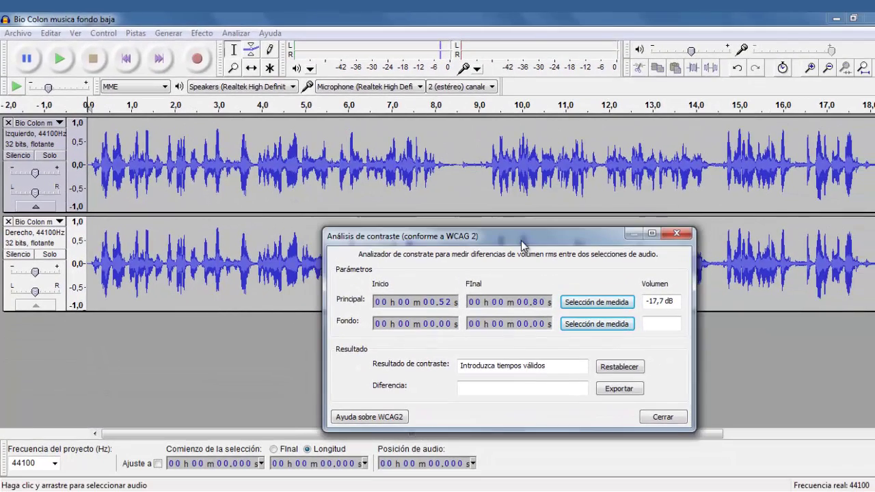
pyautogui.moveTo(465, 164); pyautogui.dragTo(483, 164)
pyautogui.click(60, 58)
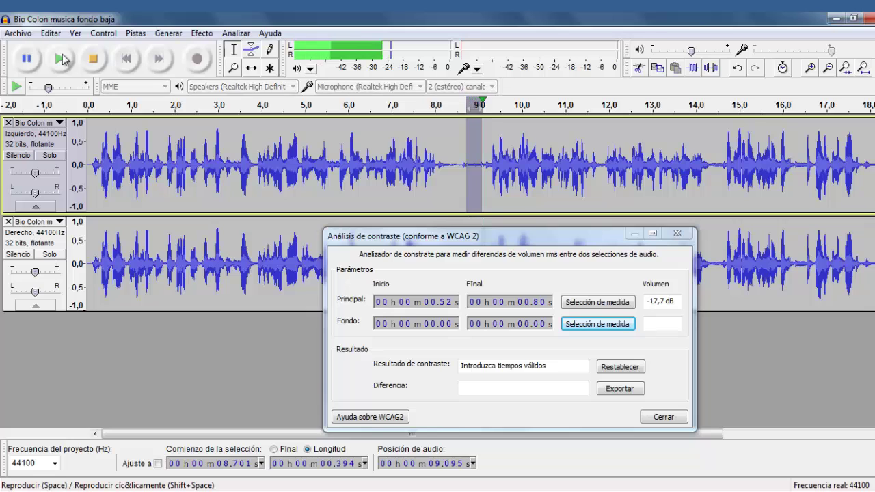
pyautogui.click(618, 326)
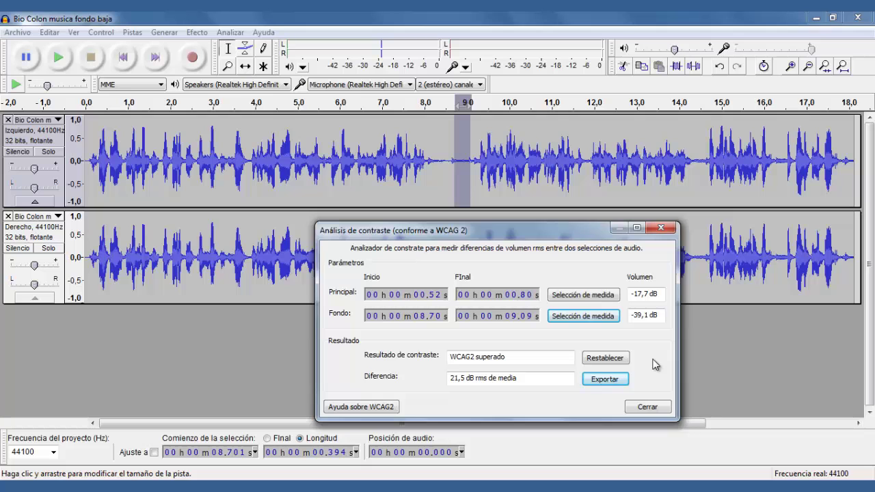
pyautogui.click(605, 378)
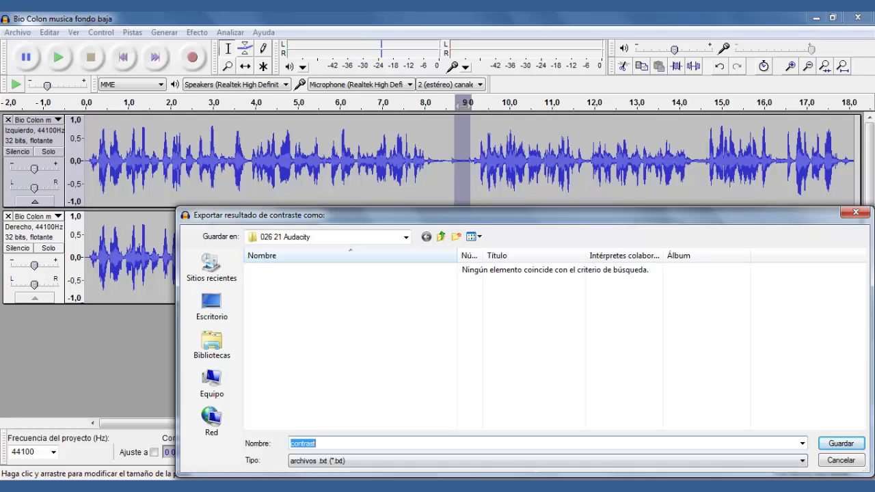
pyautogui.click(841, 443)
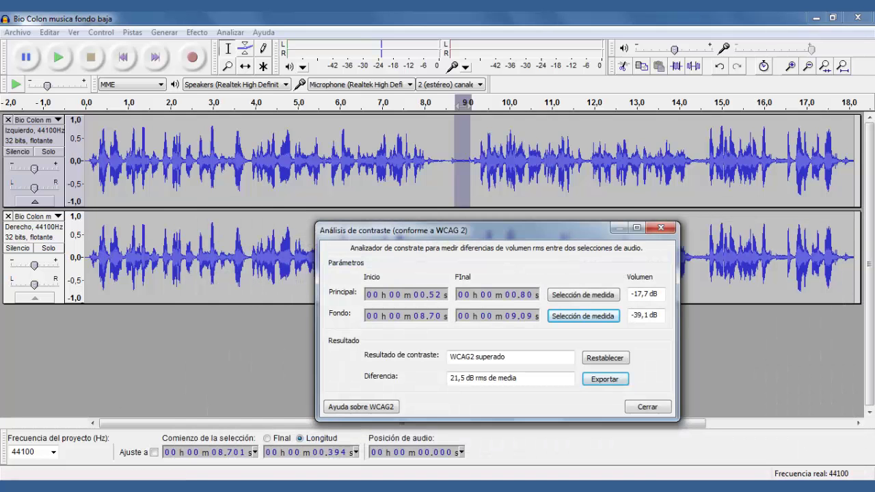
# - Switch to the "026 21 Audacity" folder in Windows Explorer, read the exported "contrast" text file in Notepad, and put both windows away
pyautogui.click(183, 488)
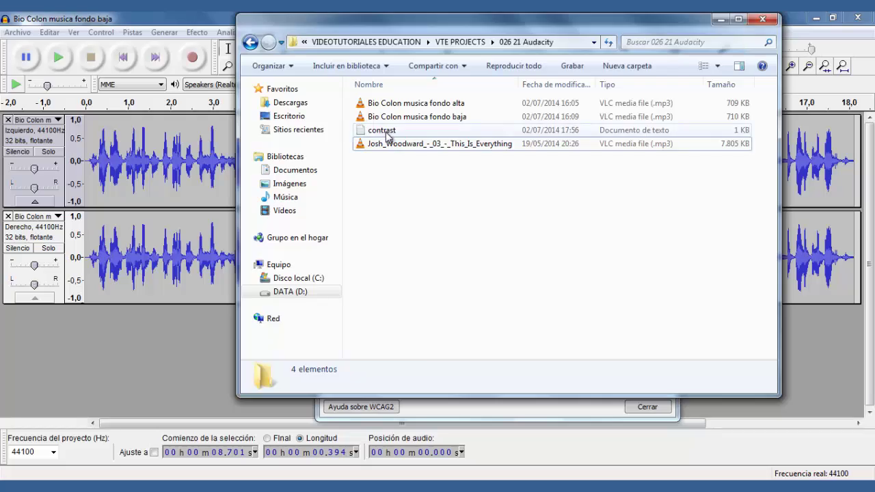
pyautogui.doubleClick(383, 130)
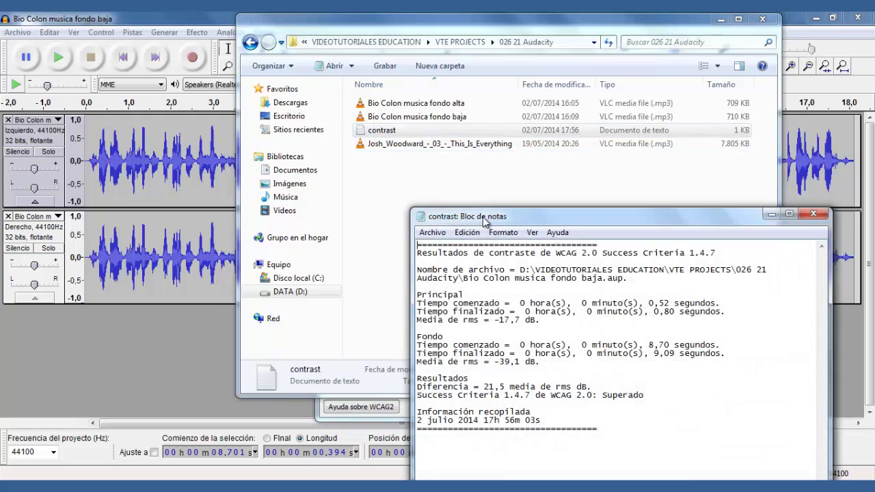
pyautogui.moveTo(482, 216); pyautogui.dragTo(434, 123)
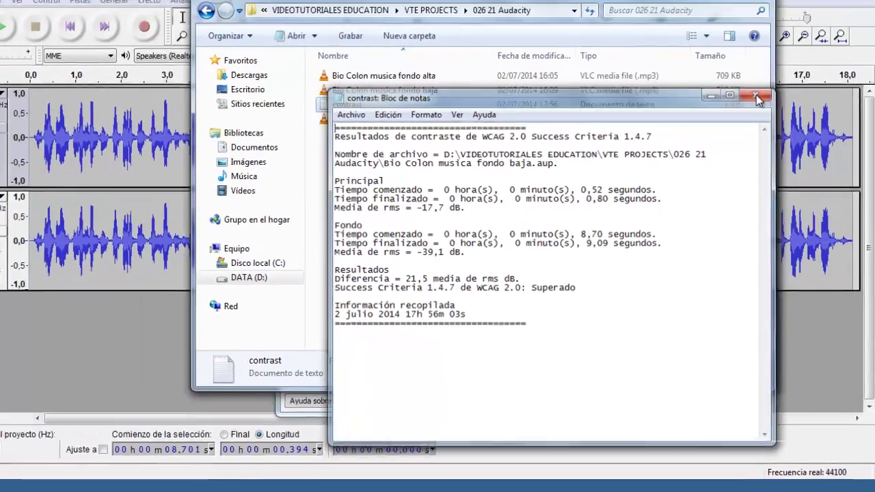
pyautogui.click(744, 47)
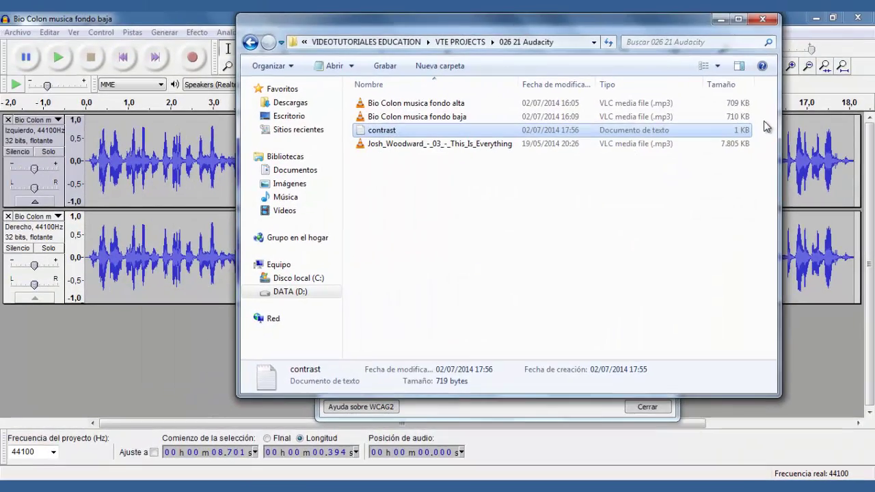
pyautogui.click(716, 22)
# - Open the WCAG2 help page from the contrast analysis, read through its audio contrast instructions, and close the browser
pyautogui.moveTo(581, 232); pyautogui.dragTo(556, 129)
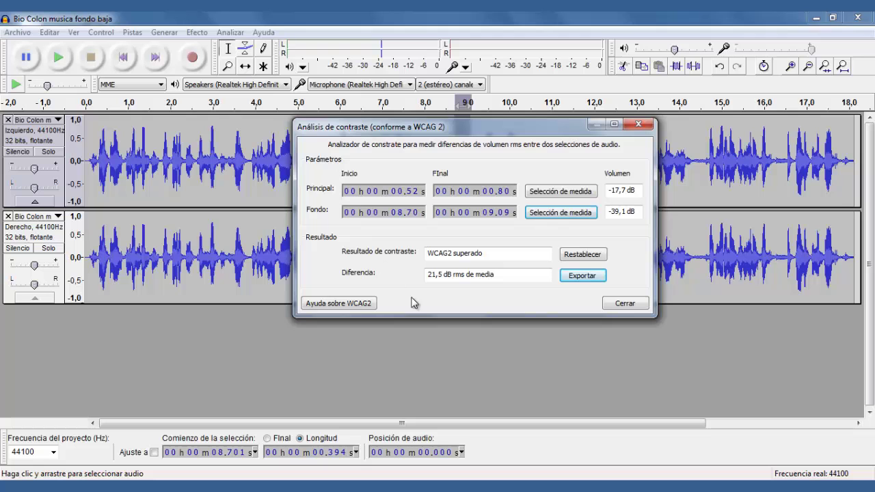
pyautogui.click(354, 307)
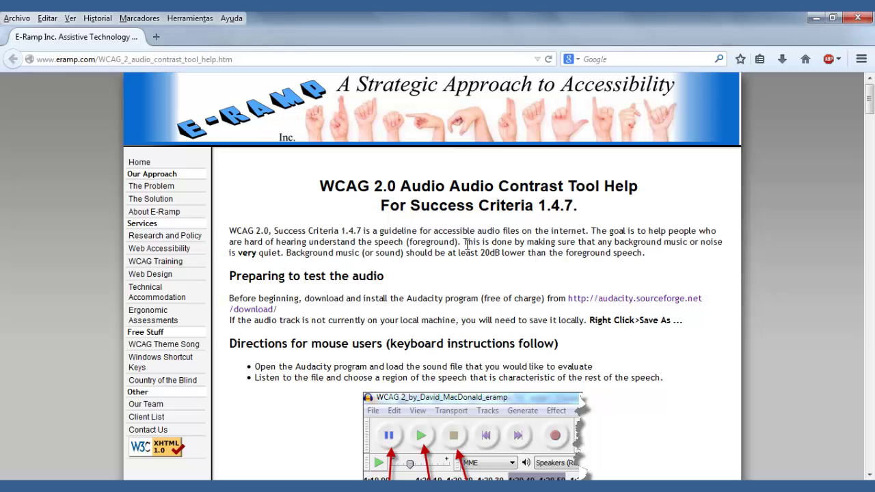
pyautogui.scroll(-7, 467, 244)
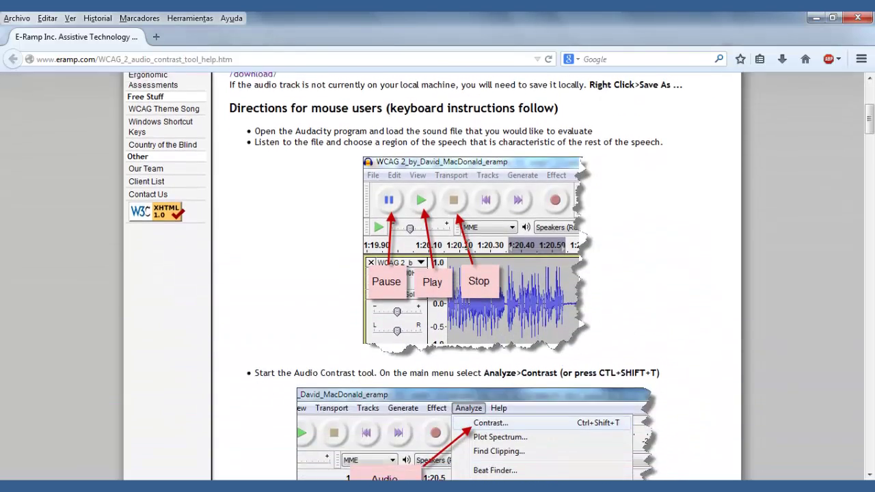
pyautogui.scroll(-8, 467, 245)
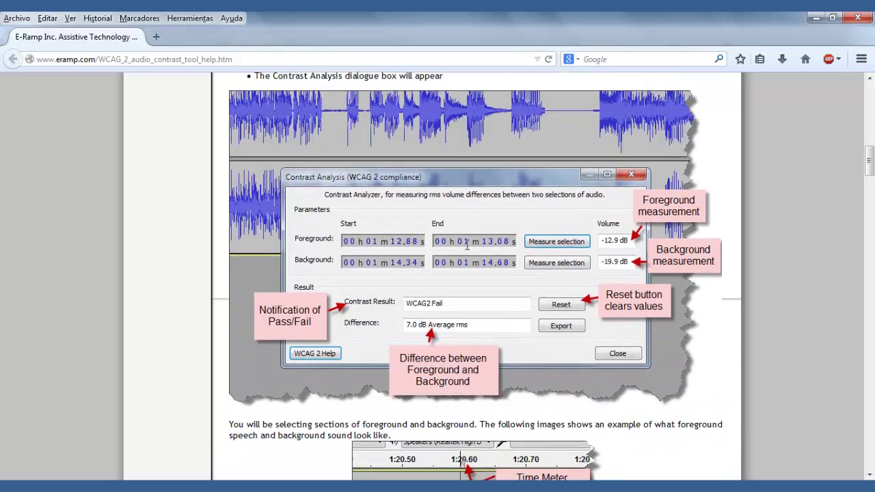
pyautogui.scroll(-2, 467, 252)
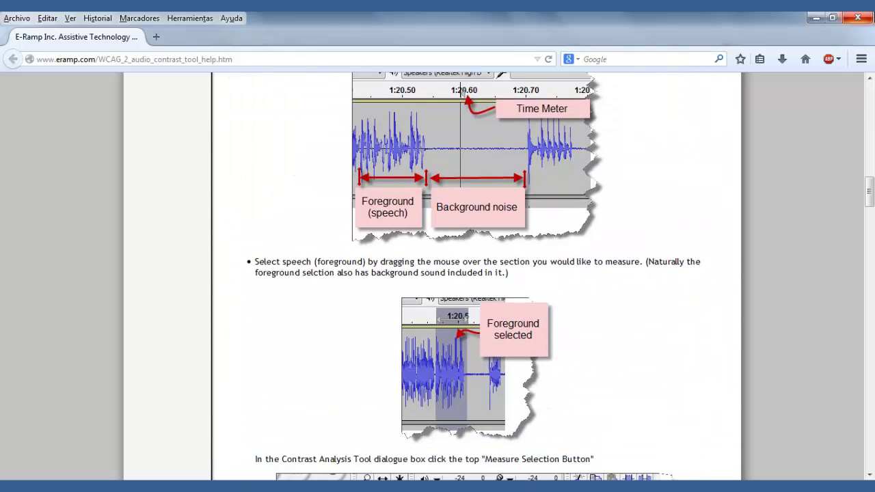
pyautogui.click(858, 18)
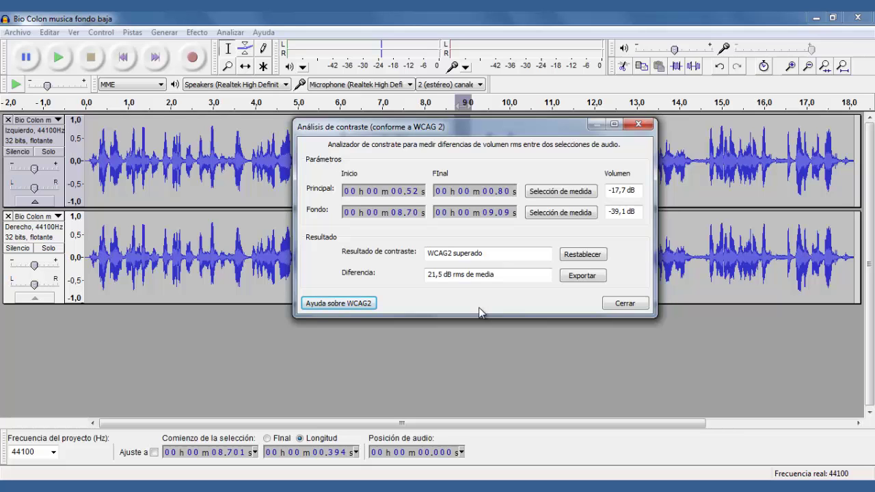
# - Close the contrast analysis and remove both the left and right audio tracks from the project
pyautogui.click(624, 305)
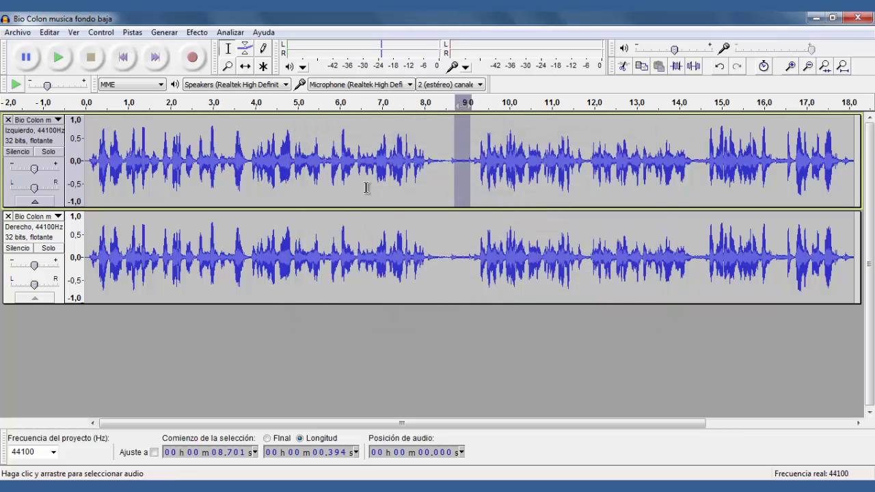
pyautogui.click(7, 120)
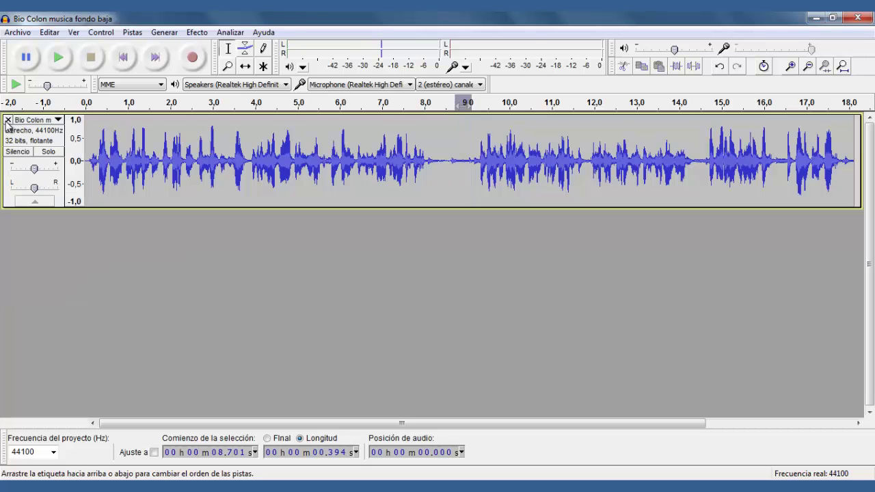
pyautogui.click(7, 120)
# - Import the "This_Is_Everything" song file into the empty project
pyautogui.click(17, 32)
pyautogui.moveTo(86, 195)
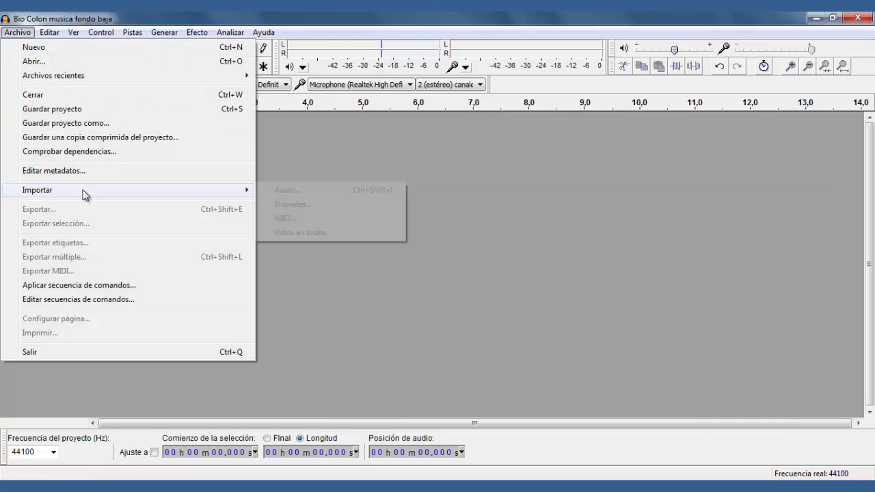
pyautogui.click(261, 190)
pyautogui.click(165, 141)
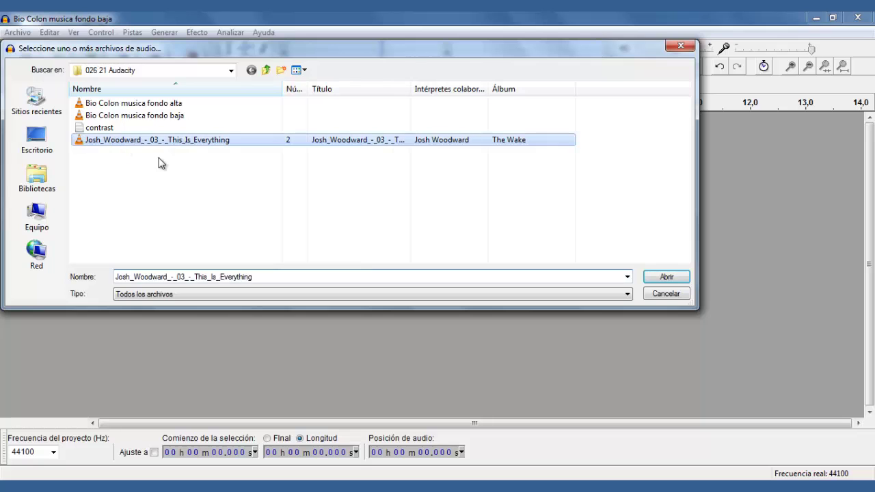
pyautogui.click(664, 279)
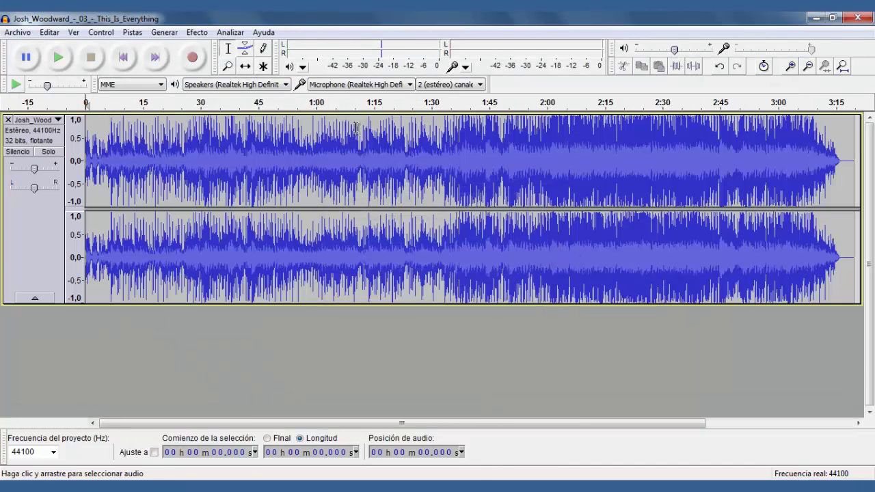
# - Open the spectrum analysis for the whole song and look through the available algorithms and window functions, keeping Espectro and Hanning ventana
pyautogui.click(230, 32)
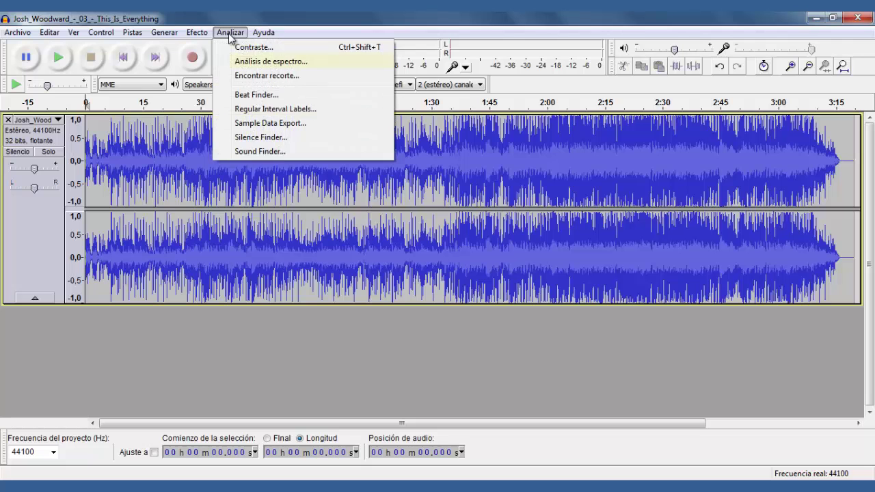
pyautogui.click(386, 64)
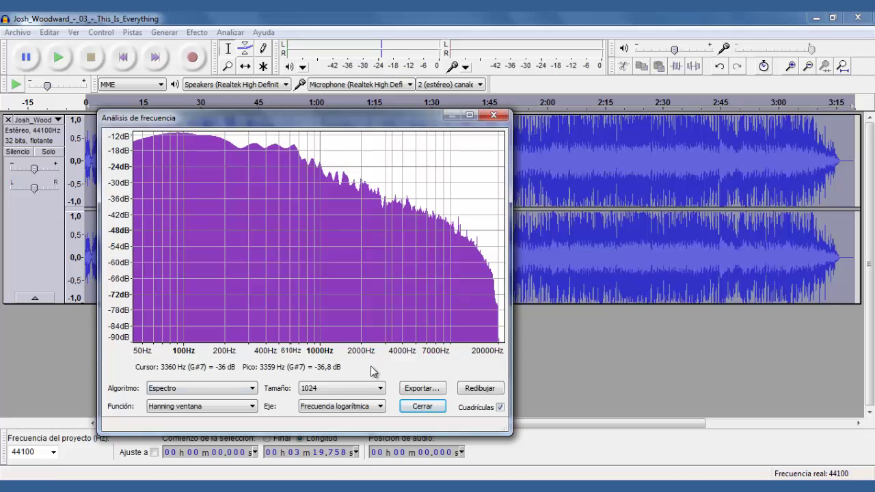
pyautogui.click(251, 388)
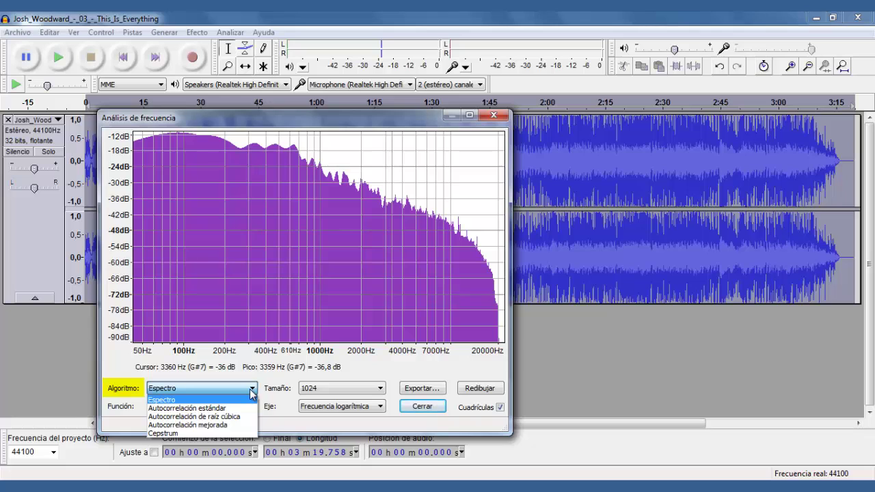
pyautogui.click(115, 353)
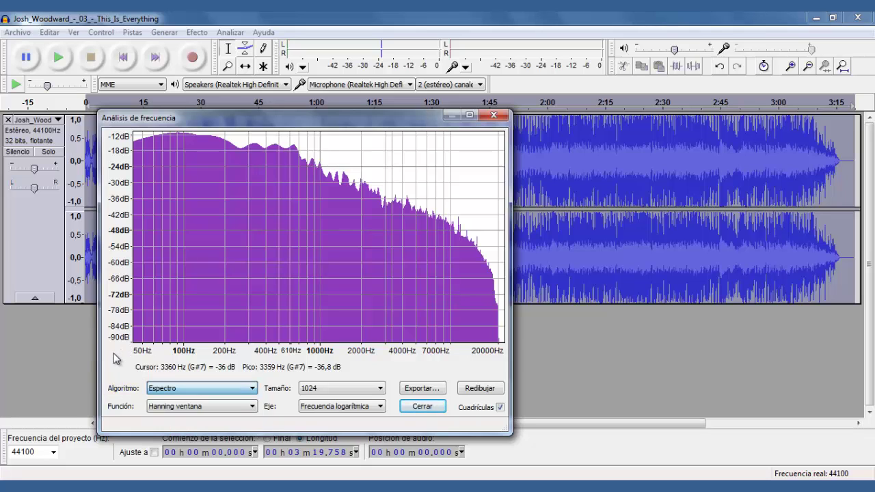
pyautogui.click(251, 406)
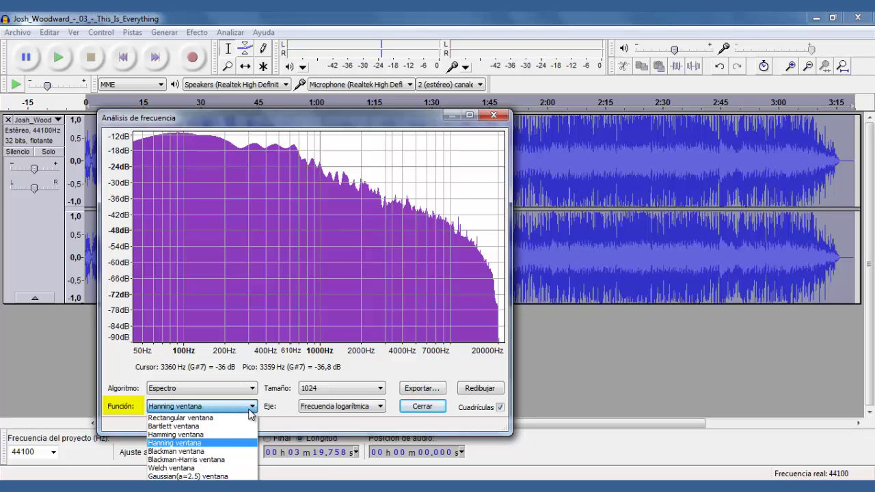
pyautogui.click(366, 371)
# - Compare the spectrum plot at sizes 128 and 65536, and set the size to 8192
pyautogui.click(380, 388)
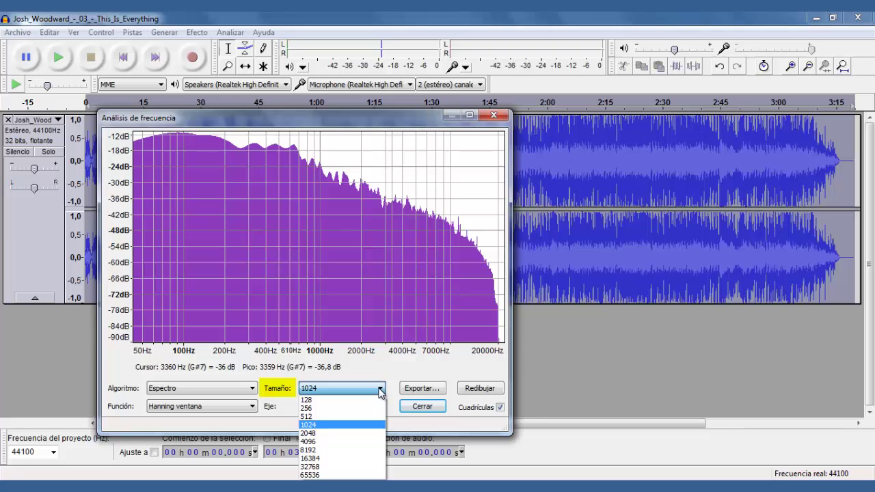
pyautogui.click(354, 400)
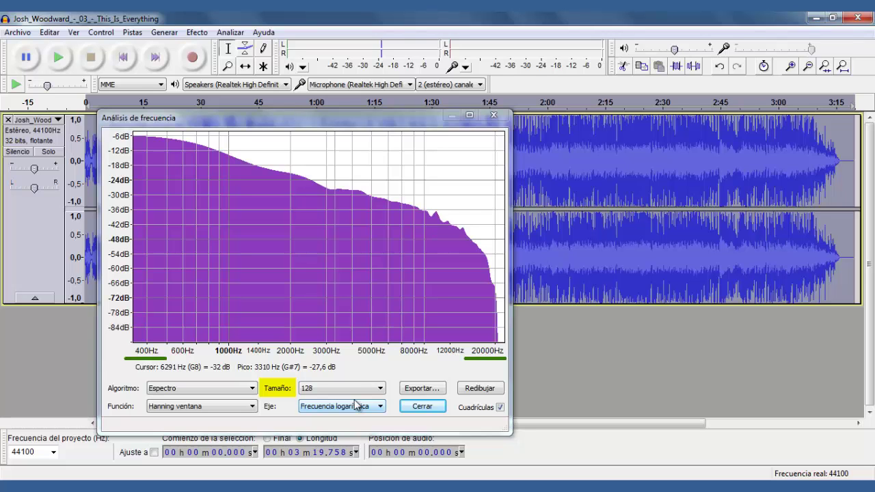
pyautogui.click(354, 388)
pyautogui.click(342, 475)
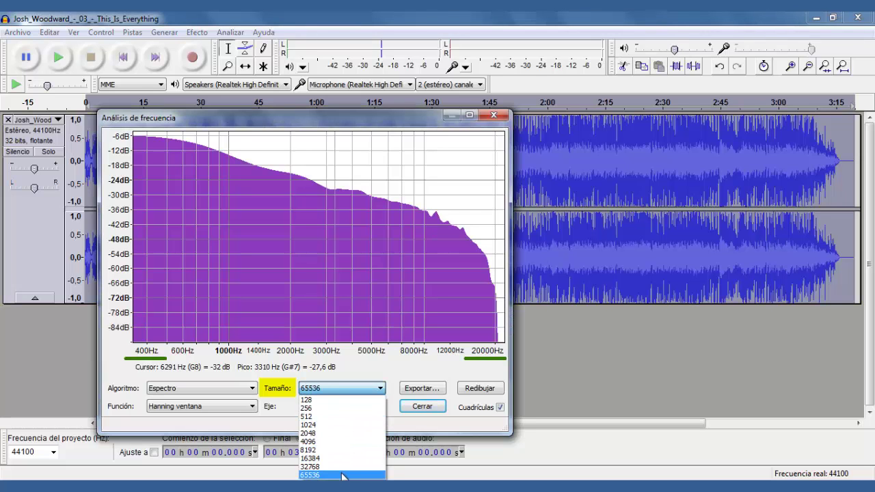
pyautogui.click(342, 388)
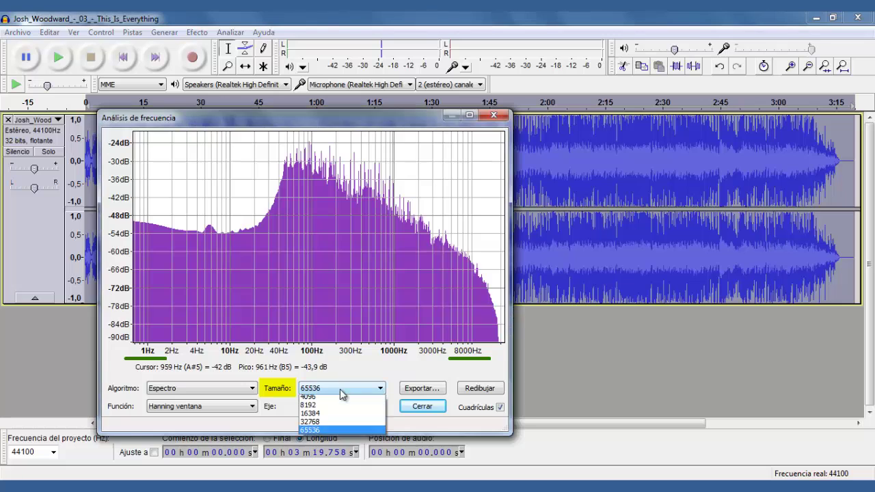
pyautogui.click(336, 451)
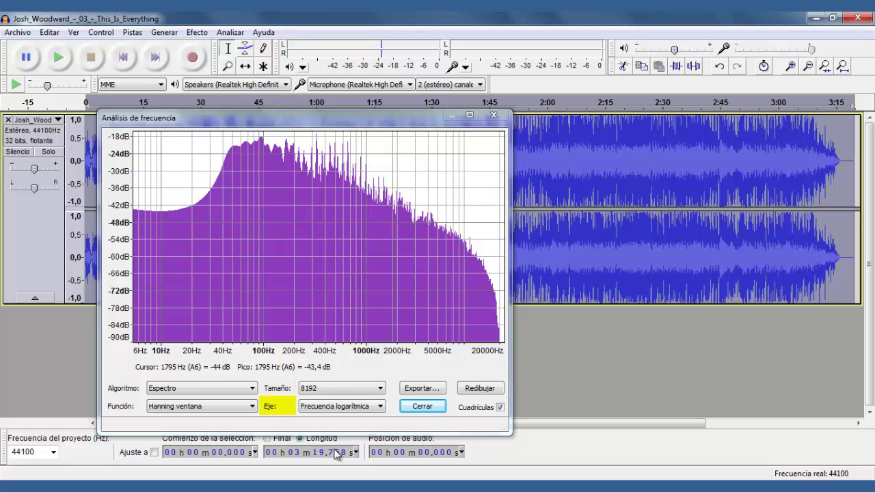
# - Switch the spectrum plot's axis to Frecuencia lineal for comparison and return it to Frecuencia logarítmica
pyautogui.click(347, 408)
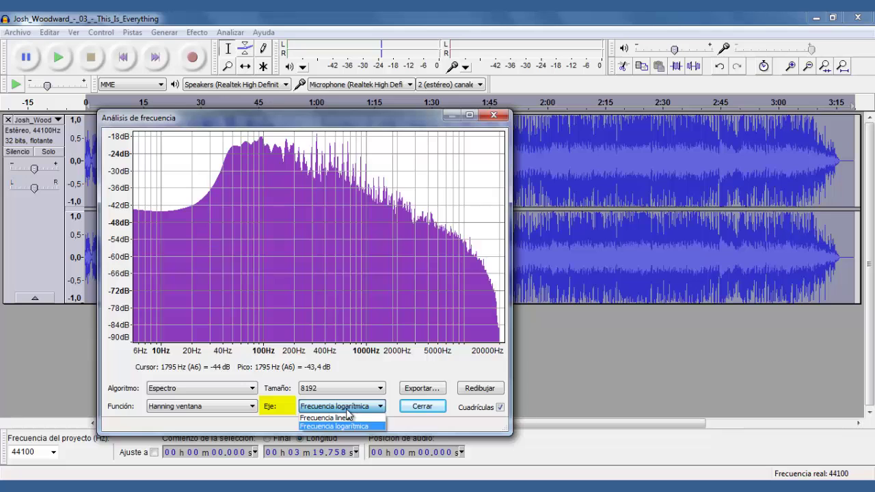
pyautogui.click(349, 417)
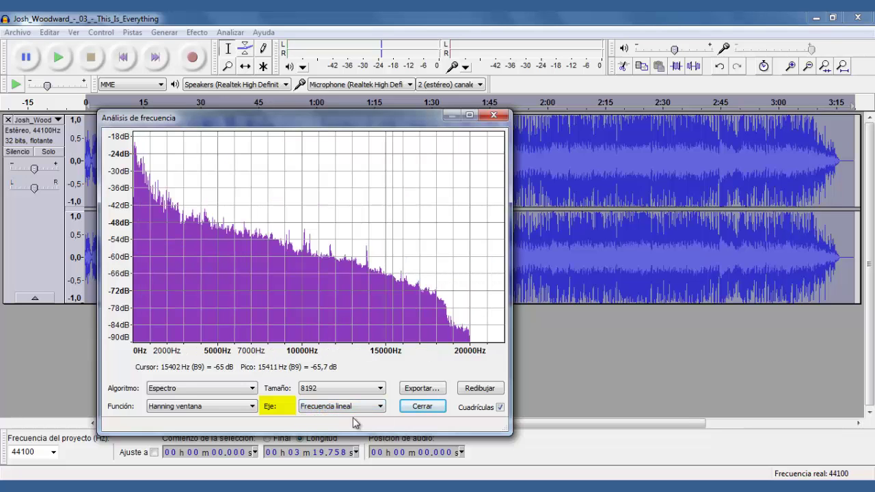
pyautogui.click(354, 408)
pyautogui.click(355, 428)
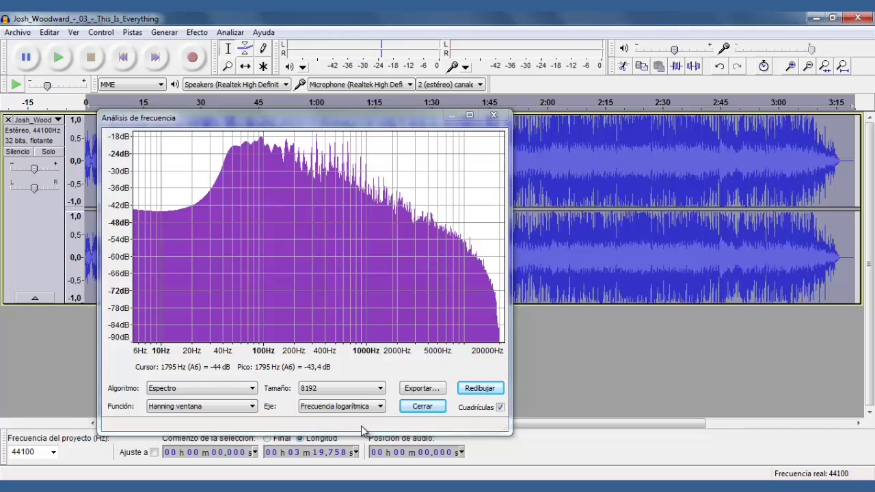
# - Export the spectrum data as text file "espectro", review its frequency and volume list in Notepad, and close the file and folder windows
pyautogui.click(438, 390)
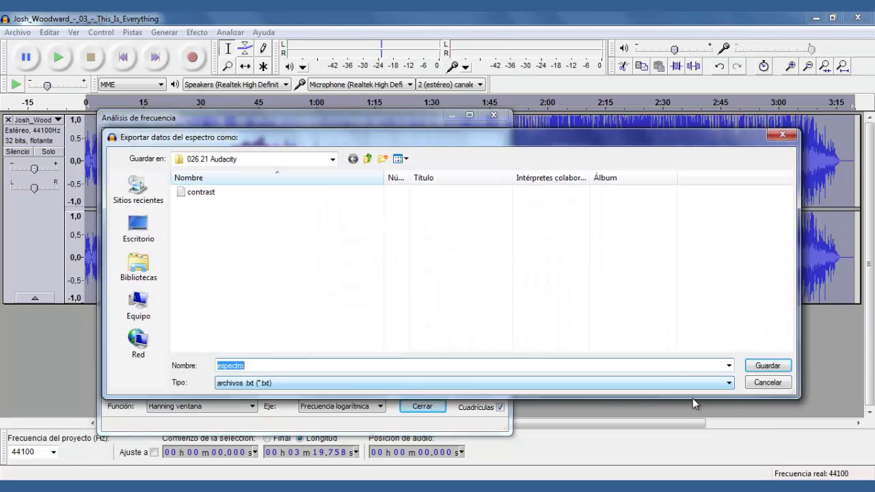
pyautogui.click(767, 366)
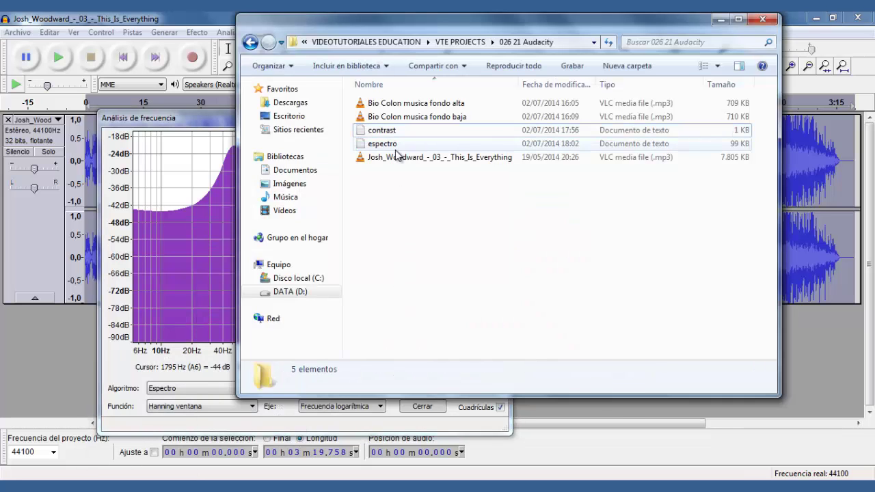
pyautogui.click(391, 146)
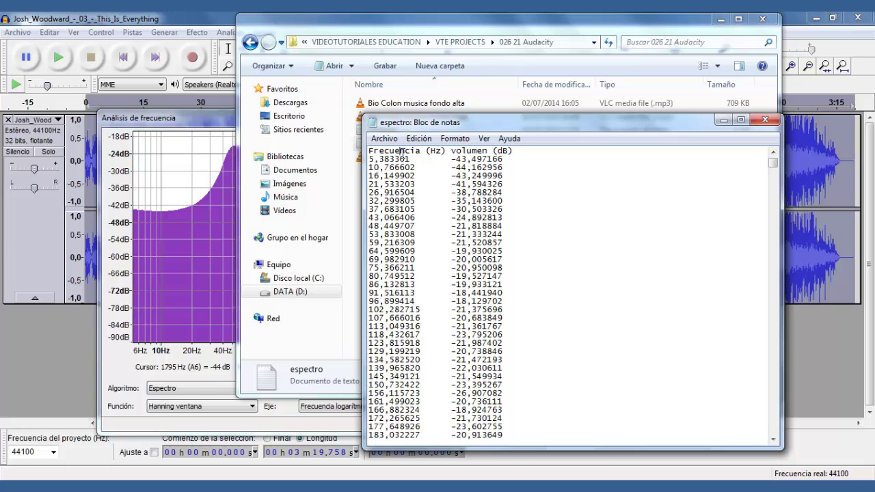
pyautogui.scroll(-19, 413, 184)
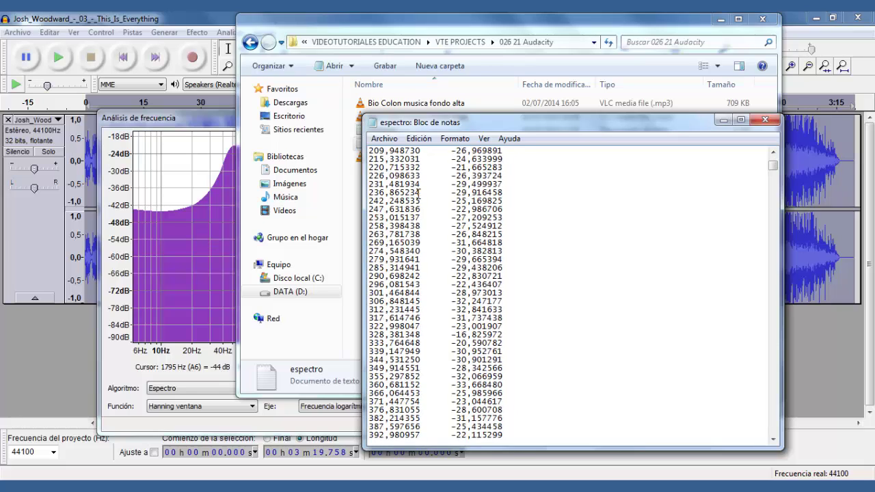
pyautogui.scroll(-20, 418, 194)
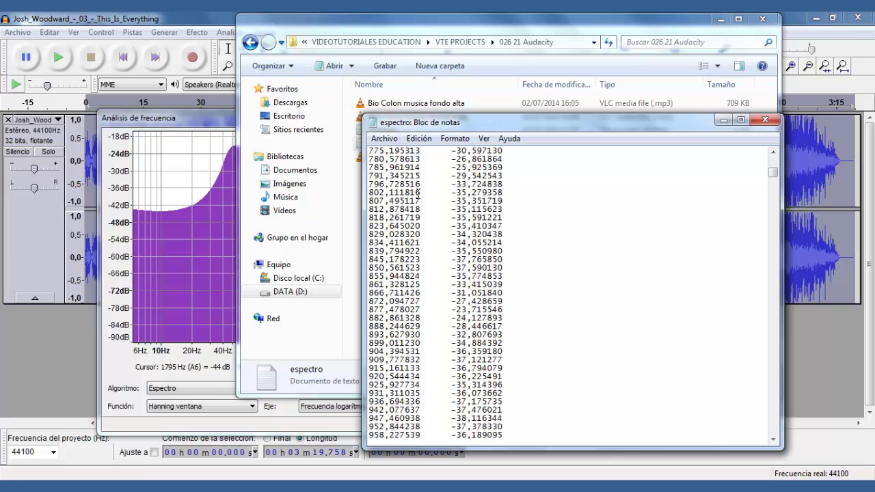
pyautogui.click(765, 120)
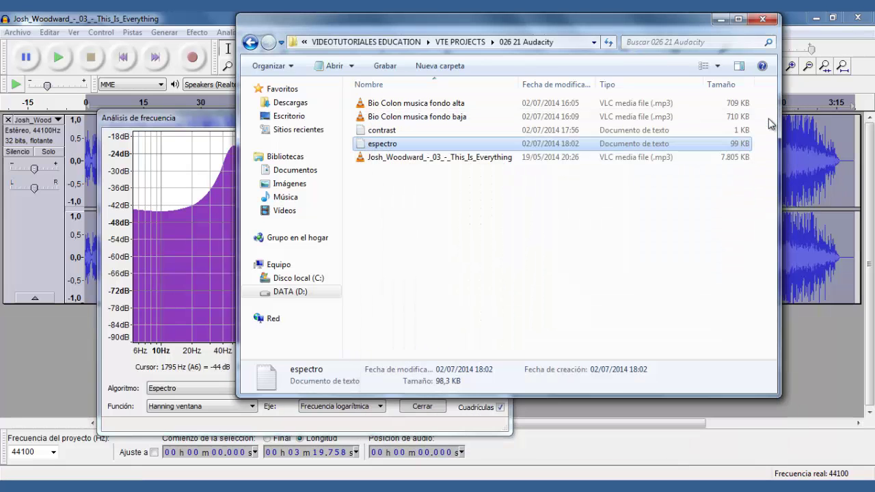
pyautogui.click(764, 20)
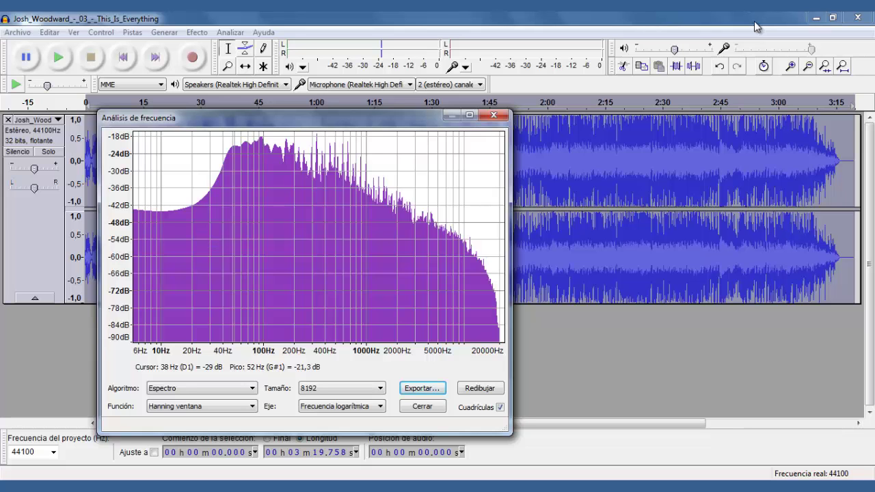
# - Close the frequency analysis and look at the start and stop threshold settings of Encontrar recorte, cancelling without running it
pyautogui.click(493, 115)
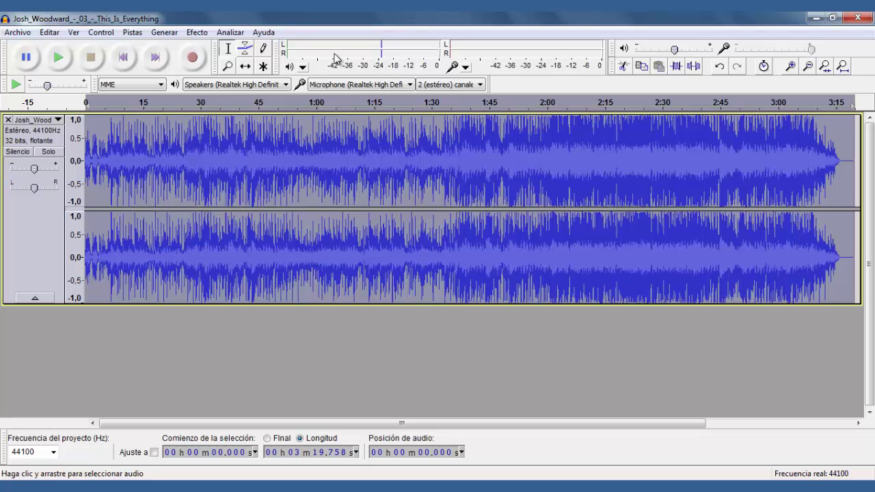
pyautogui.click(231, 32)
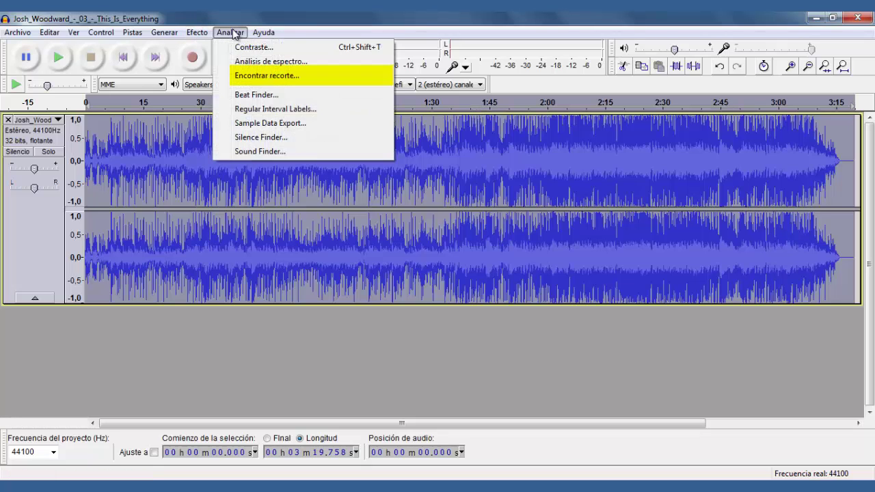
pyautogui.click(287, 76)
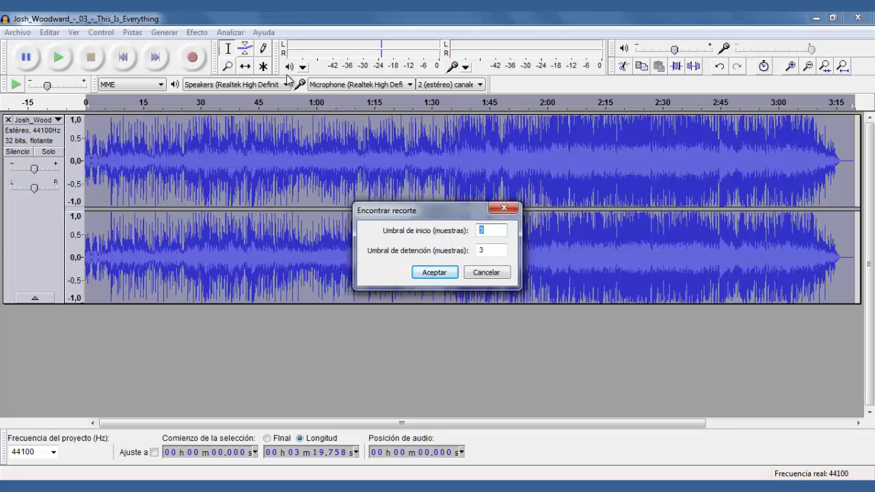
pyautogui.click(68, 31)
pyautogui.click(486, 272)
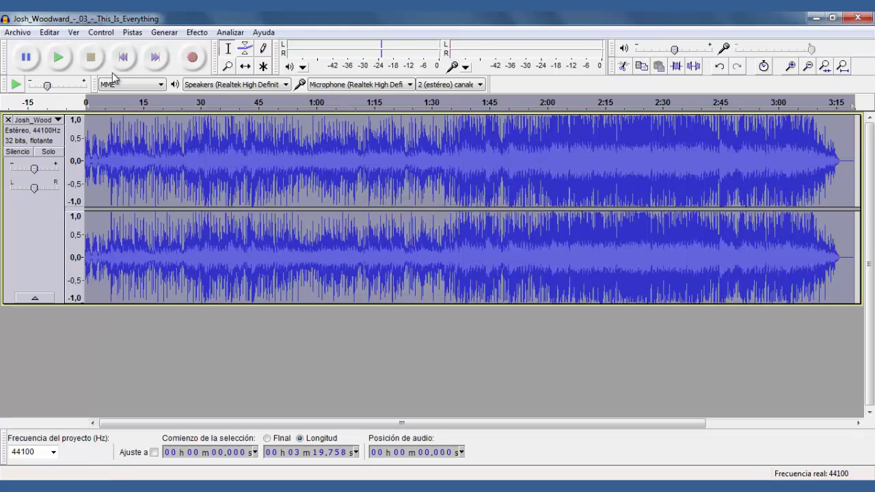
# - Turn on Mostrar distorsión and run Encontrar recorte on the whole song with start and stop thresholds of 3 samples
pyautogui.click(73, 32)
pyautogui.click(157, 208)
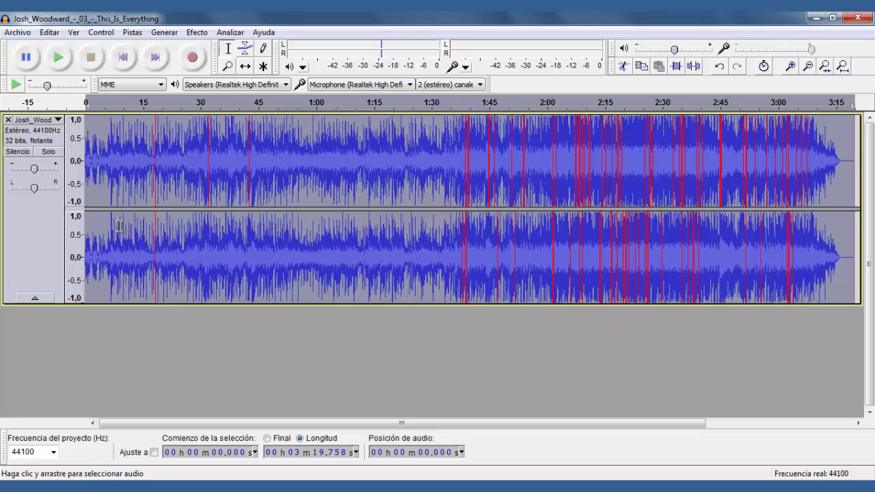
pyautogui.click(231, 32)
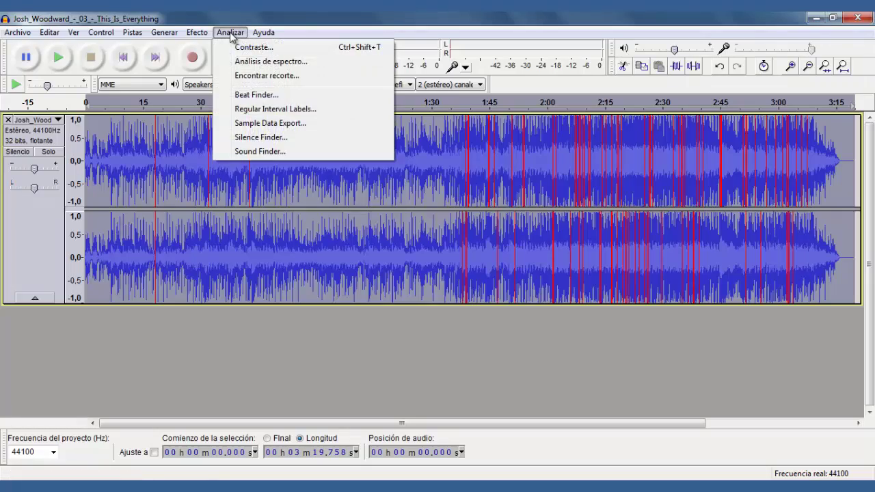
pyautogui.click(255, 77)
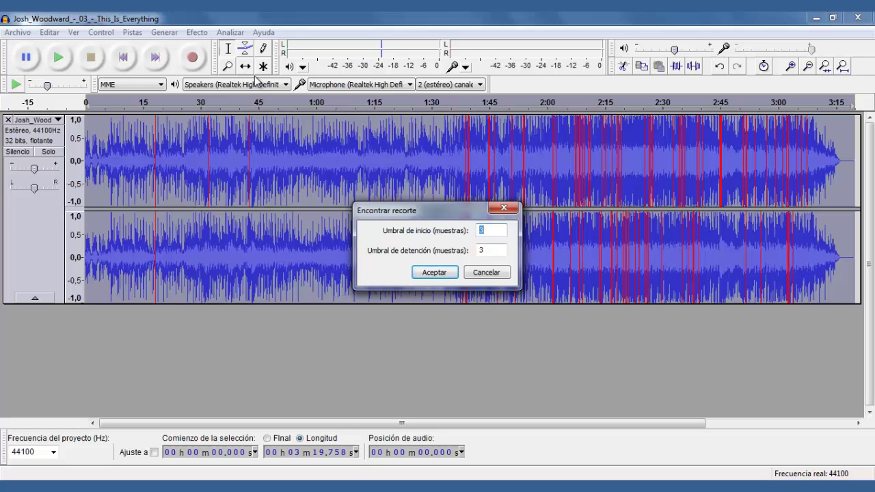
pyautogui.click(434, 272)
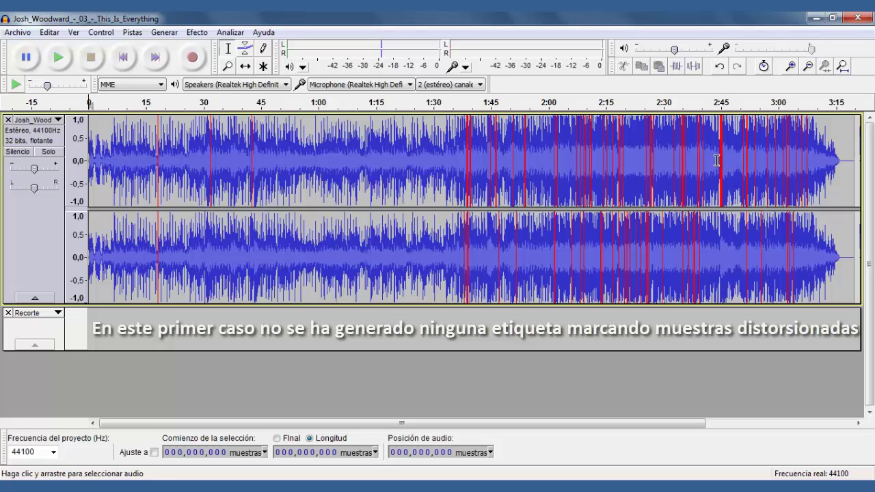
# - Select about 30,200 samples around the distortion marks near 2:45 and run Encontrar recorte with start threshold 2 and stop threshold 3
pyautogui.moveTo(727, 166); pyautogui.dragTo(715, 162)
pyautogui.click(825, 66)
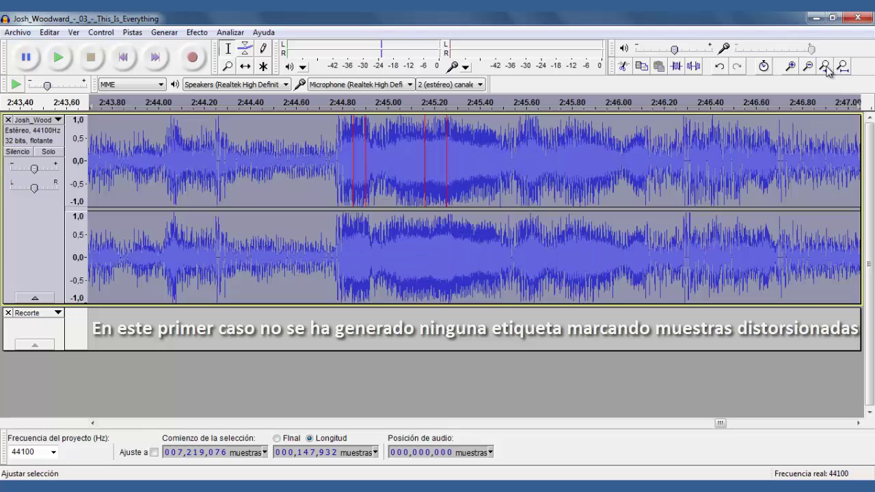
pyautogui.moveTo(311, 166); pyautogui.dragTo(467, 130)
pyautogui.click(825, 66)
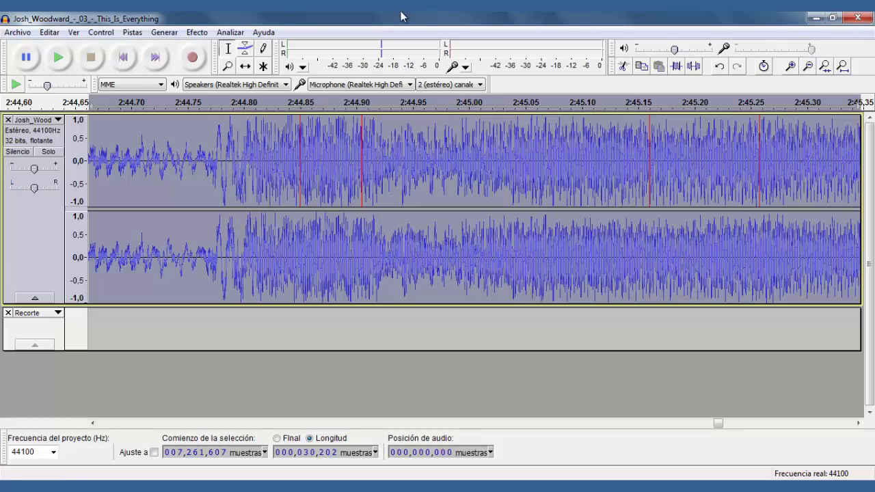
pyautogui.click(236, 32)
pyautogui.click(259, 76)
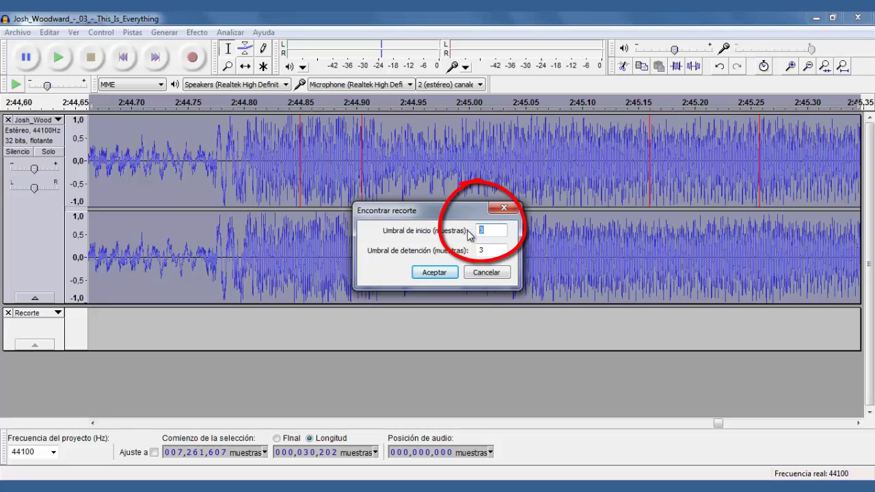
pyautogui.click(443, 275)
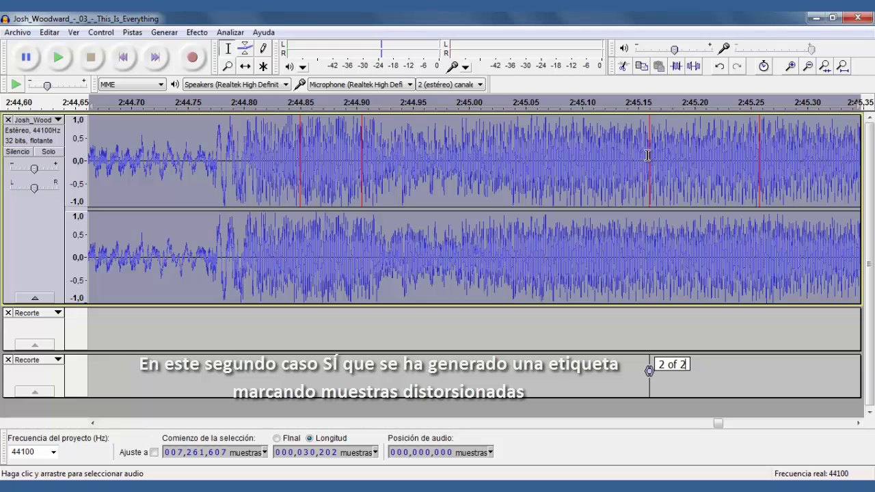
# - Examine the individual samples at the "2 of 2" label up close and compare them with the Encontrar recorte thresholds
pyautogui.moveTo(647, 156); pyautogui.dragTo(657, 155)
pyautogui.click(825, 66)
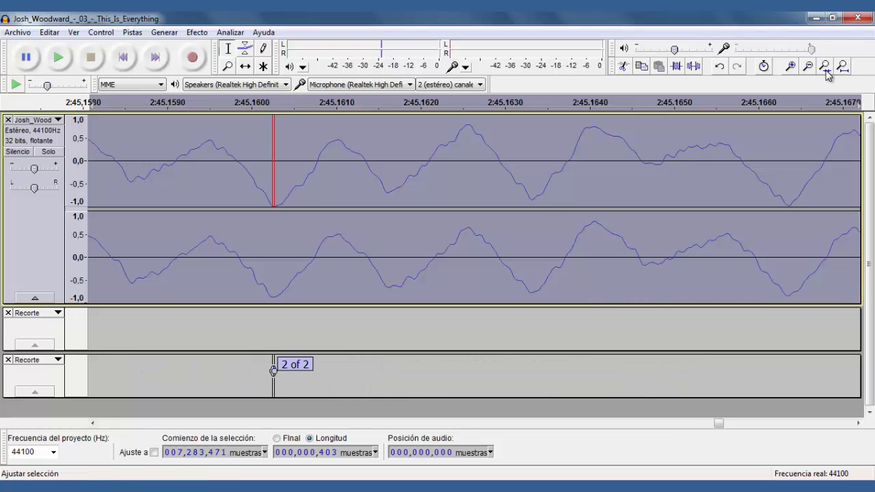
pyautogui.moveTo(267, 196); pyautogui.dragTo(285, 197)
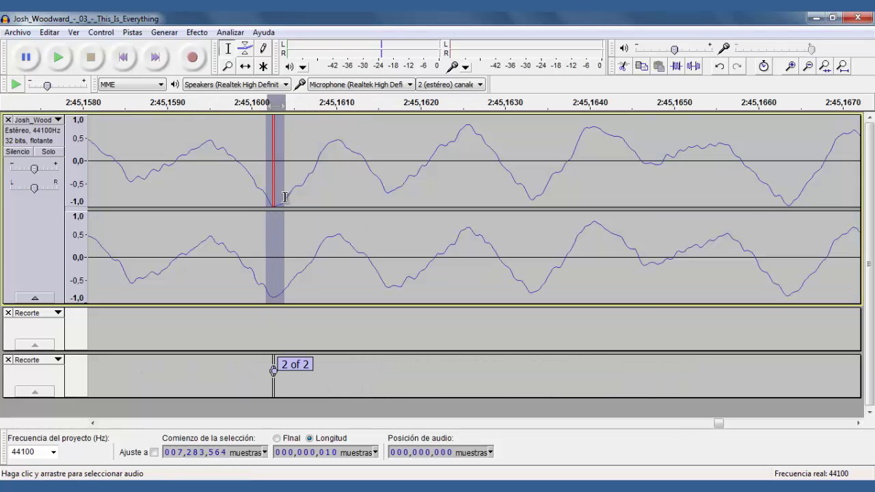
pyautogui.click(825, 67)
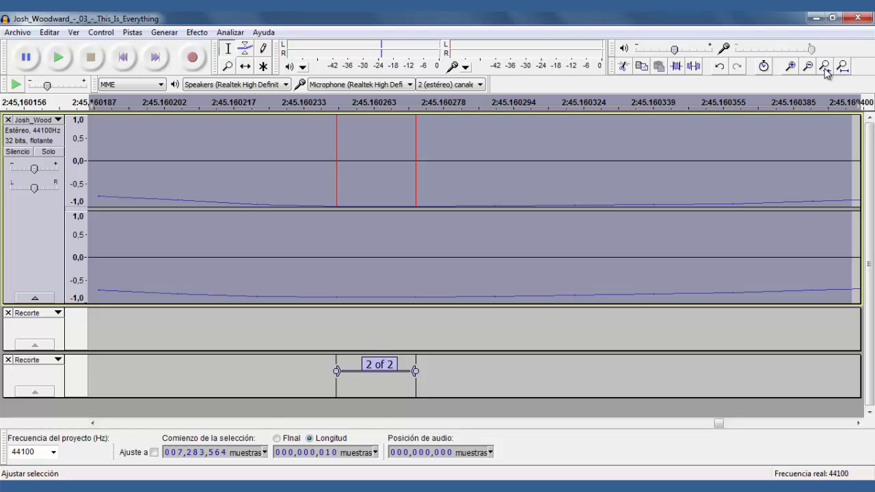
pyautogui.click(230, 32)
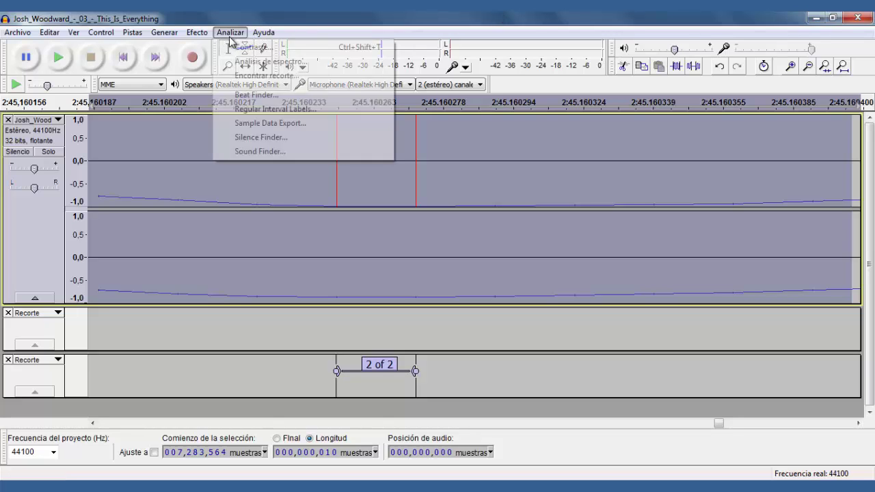
pyautogui.click(248, 76)
pyautogui.moveTo(425, 209); pyautogui.dragTo(185, 148)
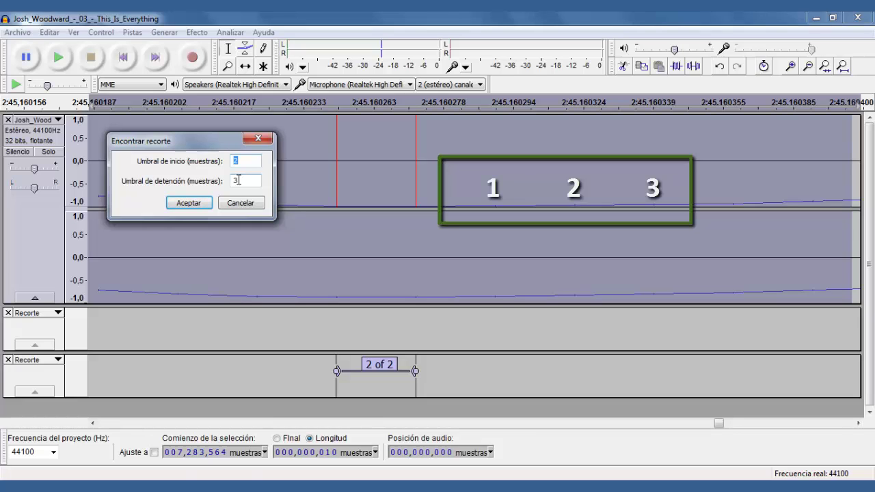
pyautogui.click(241, 203)
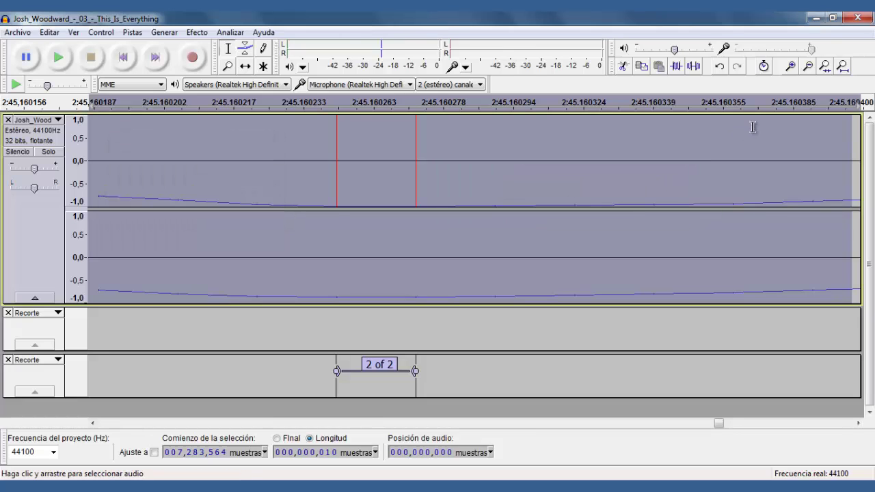
# - Select about 4,800 samples spanning the marks near 2:45,160 and 2:45,257 and run Encontrar recorte with start threshold 1 and stop threshold 3
pyautogui.click(809, 68)
pyautogui.click(808, 69)
pyautogui.click(809, 68)
pyautogui.click(809, 68)
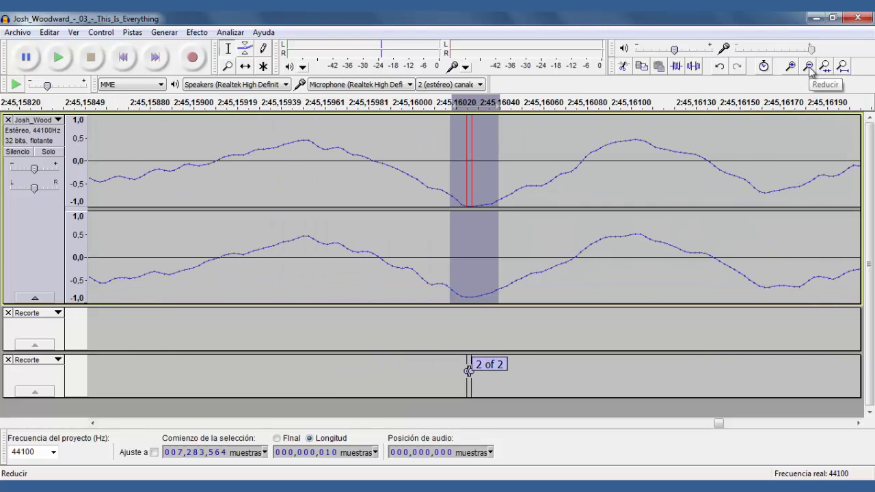
pyautogui.click(808, 69)
pyautogui.click(809, 68)
pyautogui.click(809, 68)
pyautogui.click(808, 69)
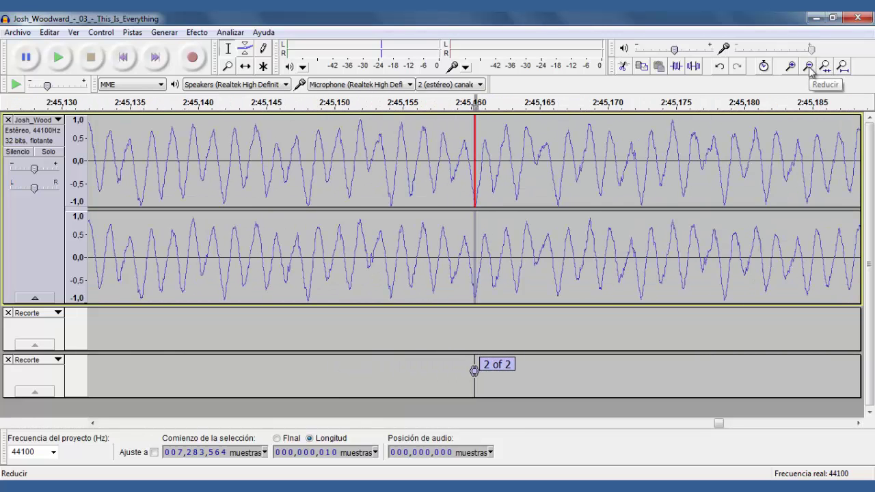
pyautogui.click(808, 69)
pyautogui.click(808, 68)
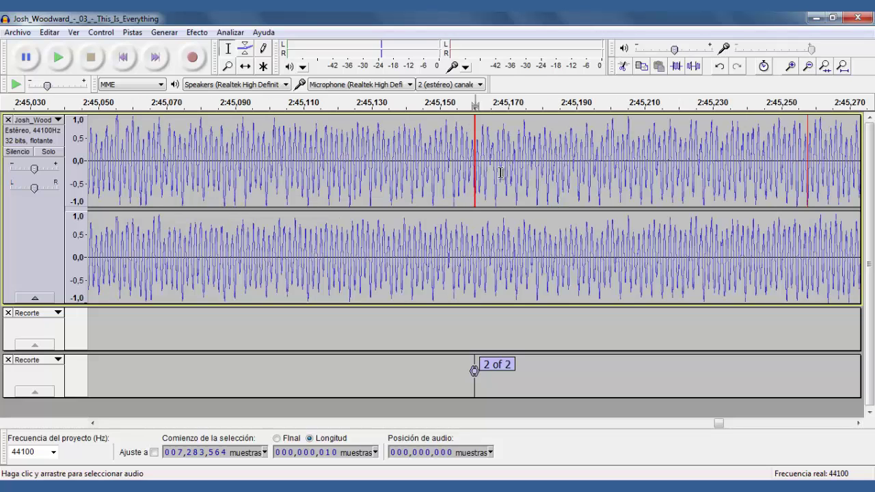
pyautogui.moveTo(456, 178); pyautogui.dragTo(829, 173)
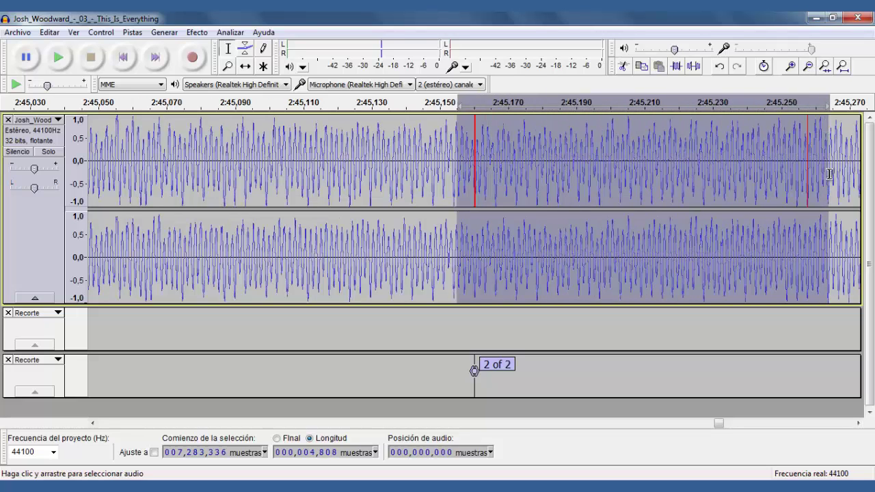
pyautogui.click(825, 66)
pyautogui.click(231, 32)
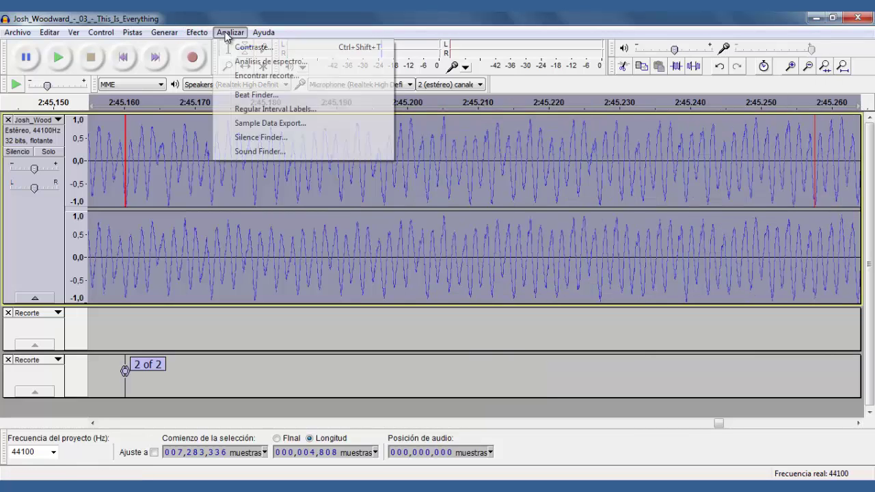
pyautogui.click(248, 77)
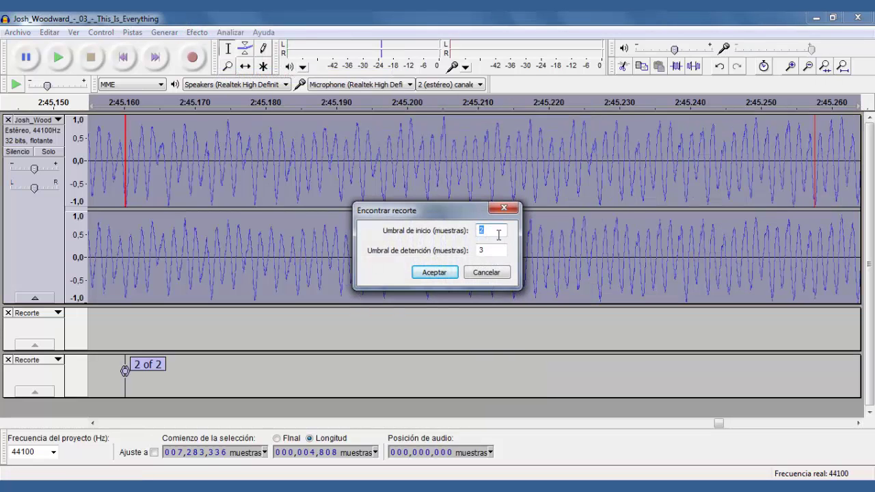
pyautogui.write('1')
pyautogui.click(432, 272)
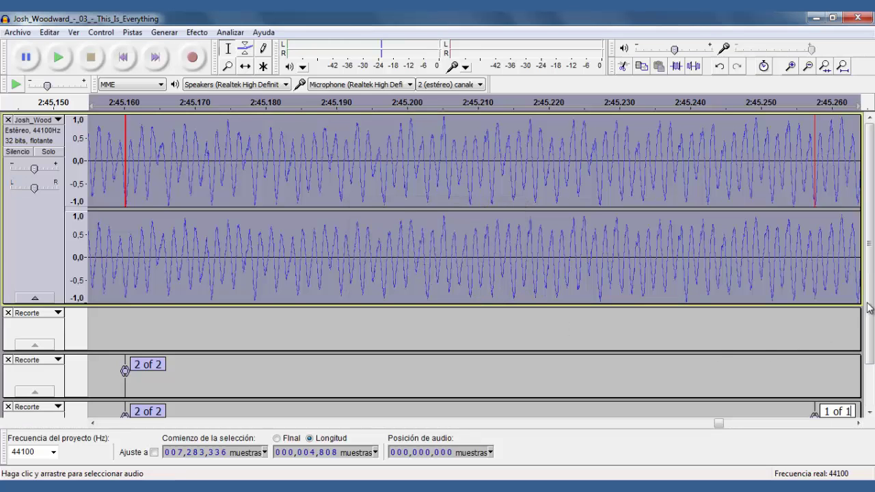
pyautogui.moveTo(870, 308); pyautogui.dragTo(872, 330)
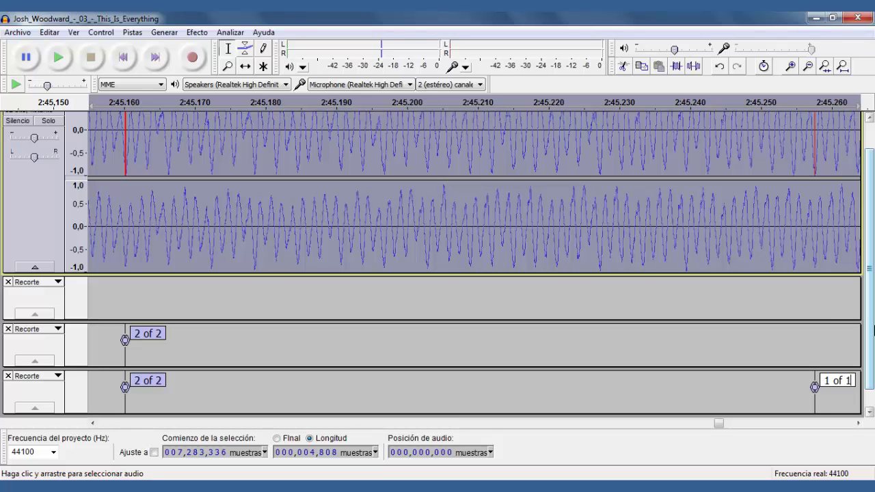
# - Review the start and stop thresholds of Encontrar recorte once more and cancel without running it
pyautogui.click(230, 32)
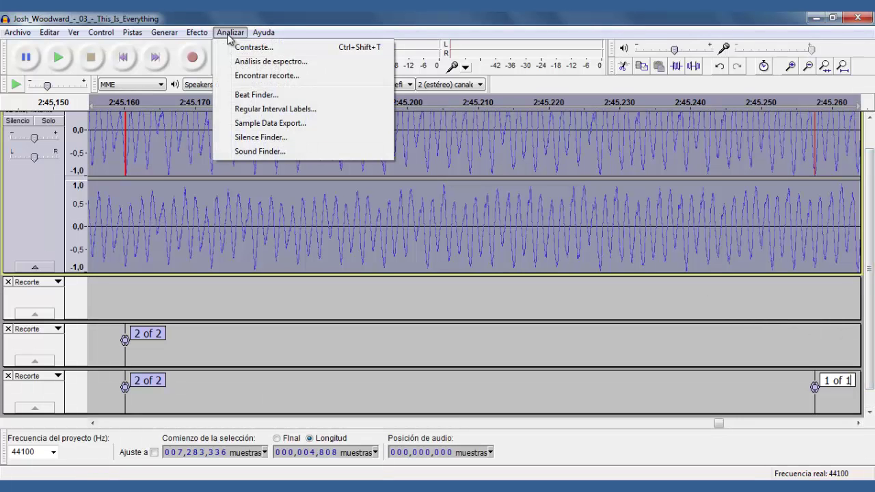
pyautogui.click(260, 77)
pyautogui.moveTo(433, 212); pyautogui.dragTo(462, 196)
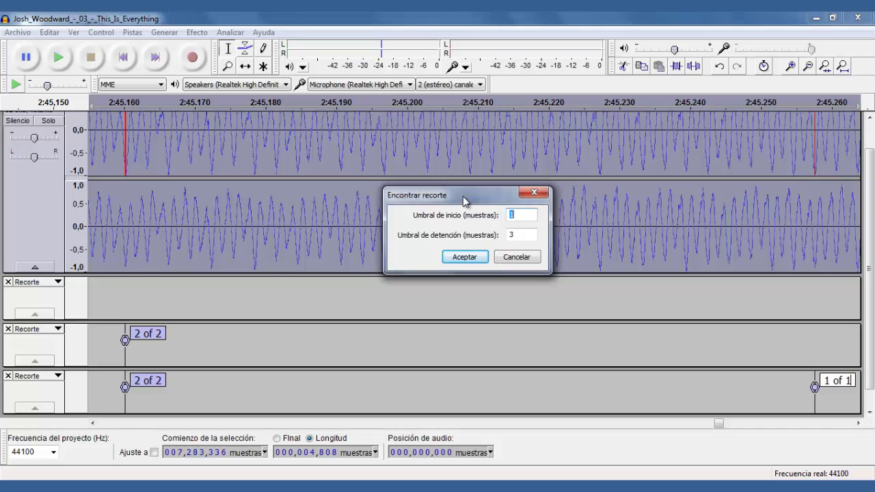
pyautogui.moveTo(463, 196); pyautogui.dragTo(392, 212)
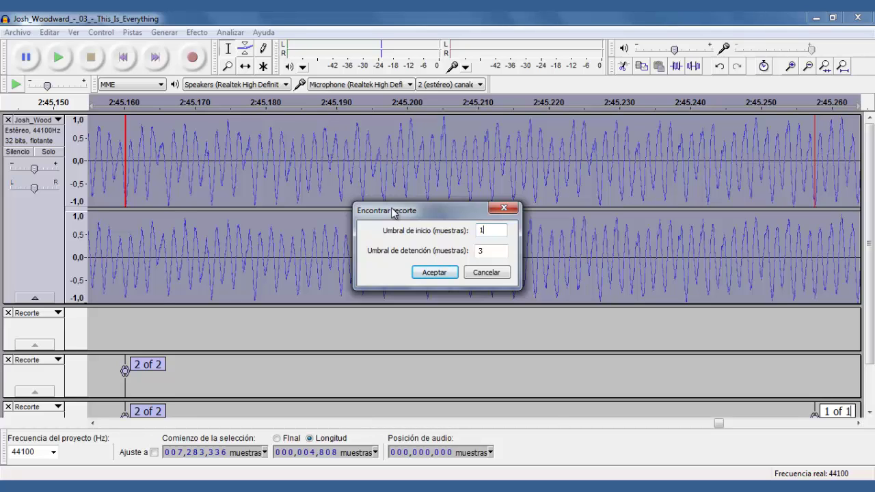
pyautogui.click(489, 276)
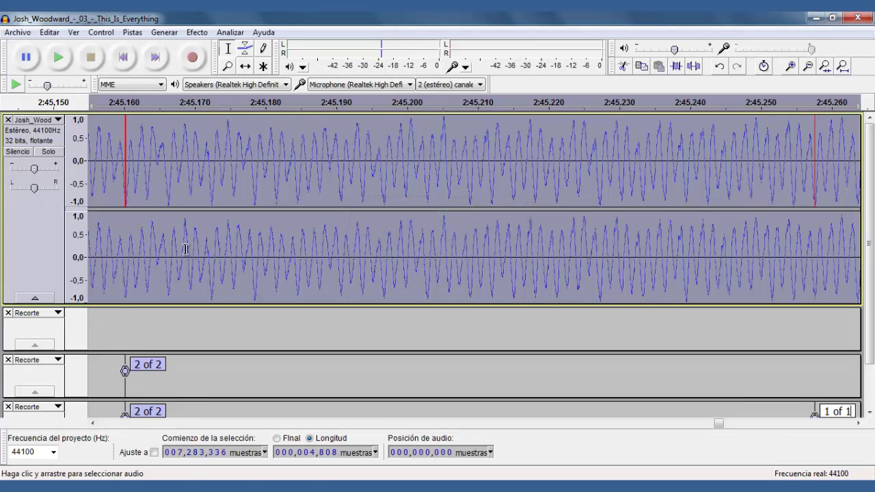
# - Delete the three Recorte label tracks and turn off Mostrar distorsión
pyautogui.click(8, 312)
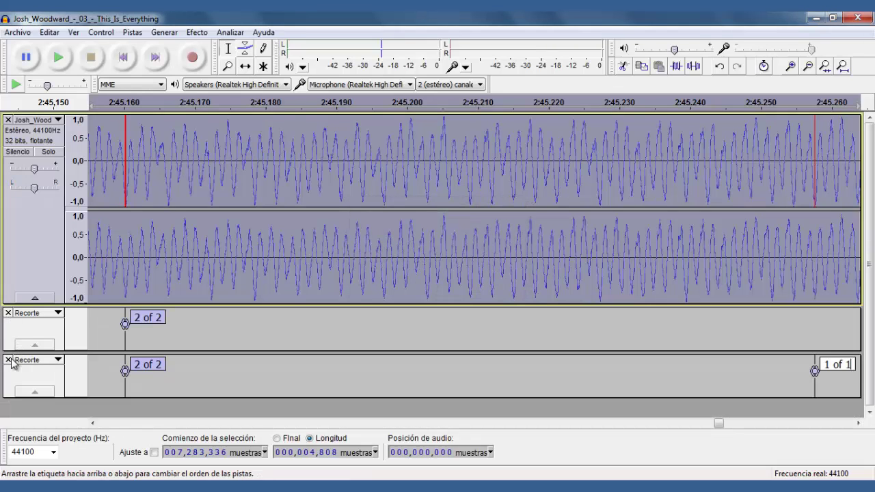
pyautogui.click(8, 360)
pyautogui.click(8, 313)
pyautogui.click(73, 32)
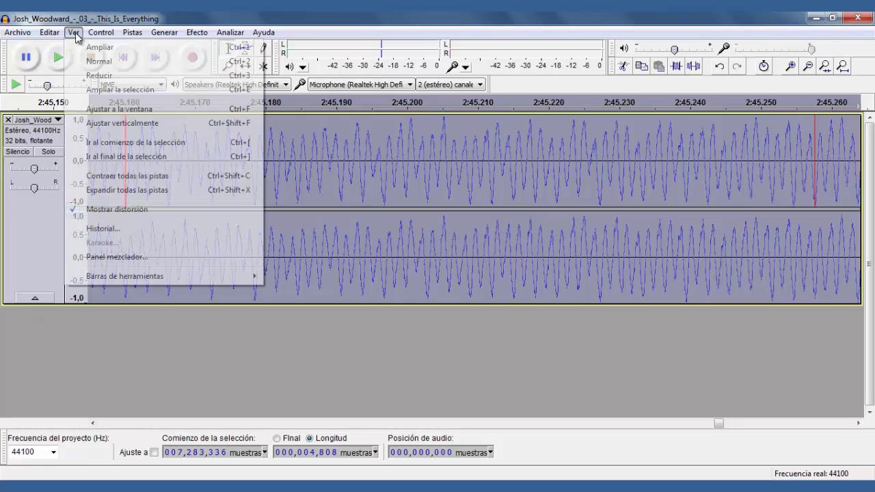
pyautogui.click(116, 211)
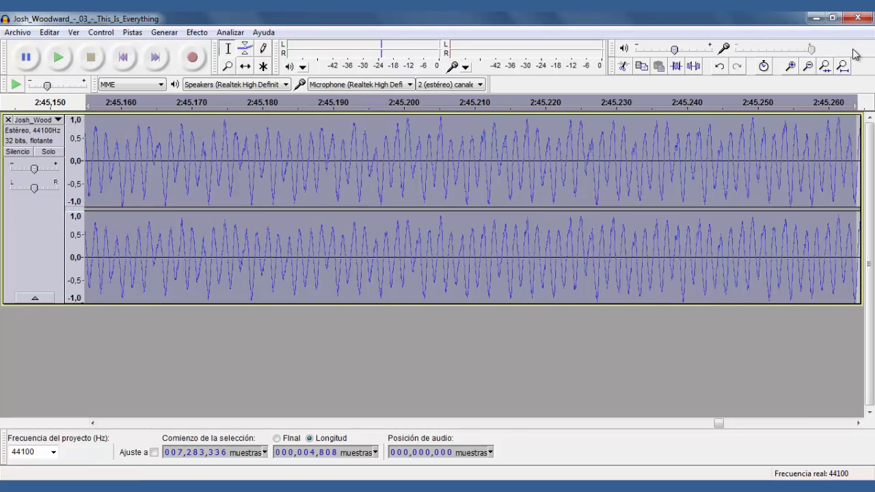
# - Fit the whole song in view, look over the Sample Data Export options and cancel without exporting
pyautogui.click(842, 68)
pyautogui.click(223, 32)
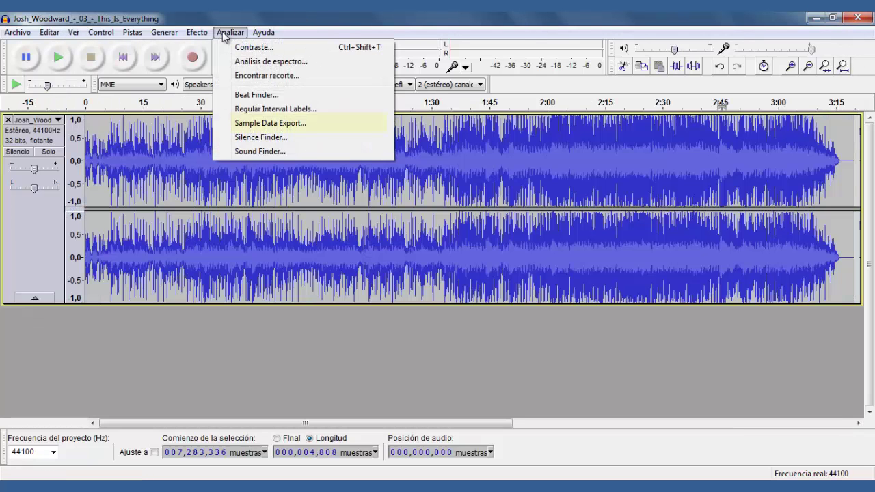
pyautogui.click(298, 124)
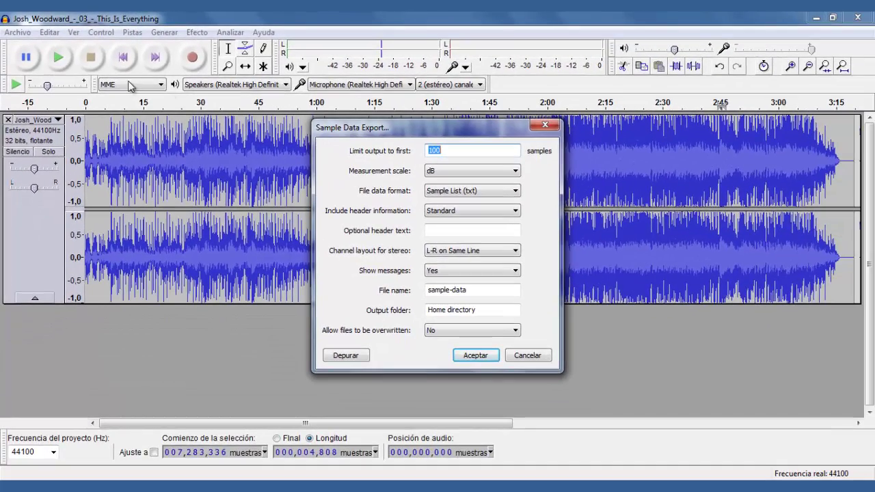
pyautogui.click(842, 69)
pyautogui.click(527, 357)
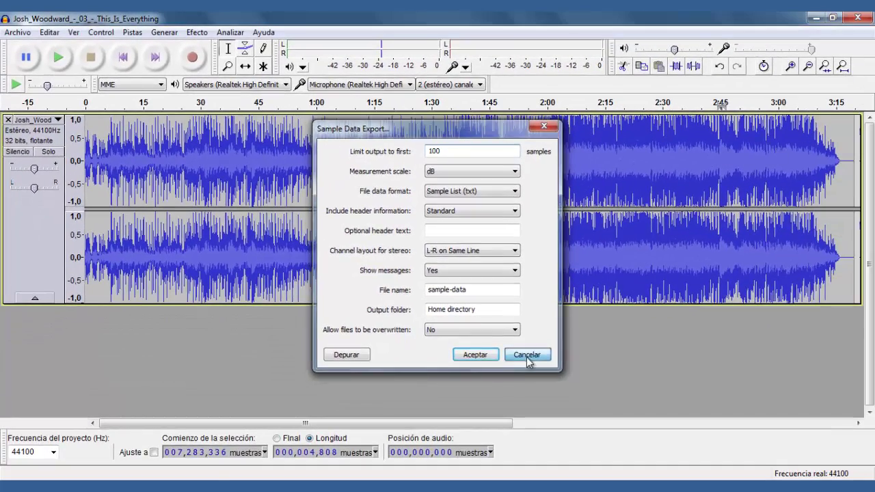
# - Select the entire song track and open Sample Data Export for it
pyautogui.click(613, 173)
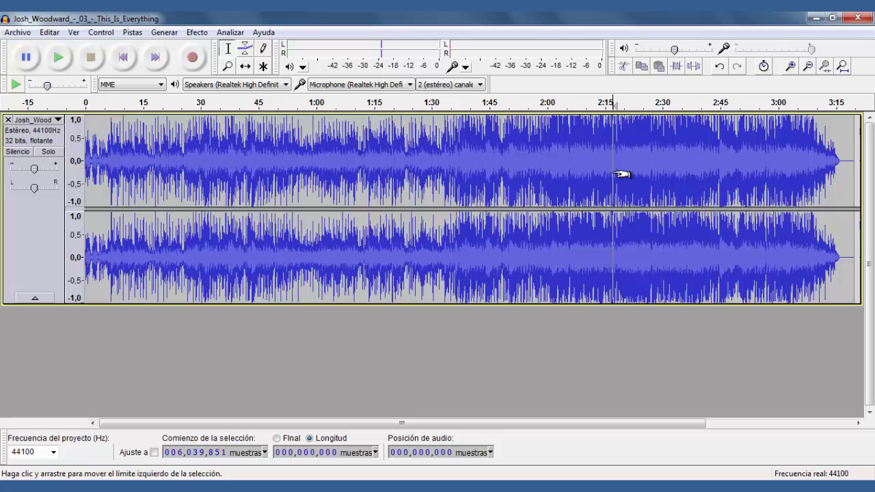
pyautogui.click(235, 176)
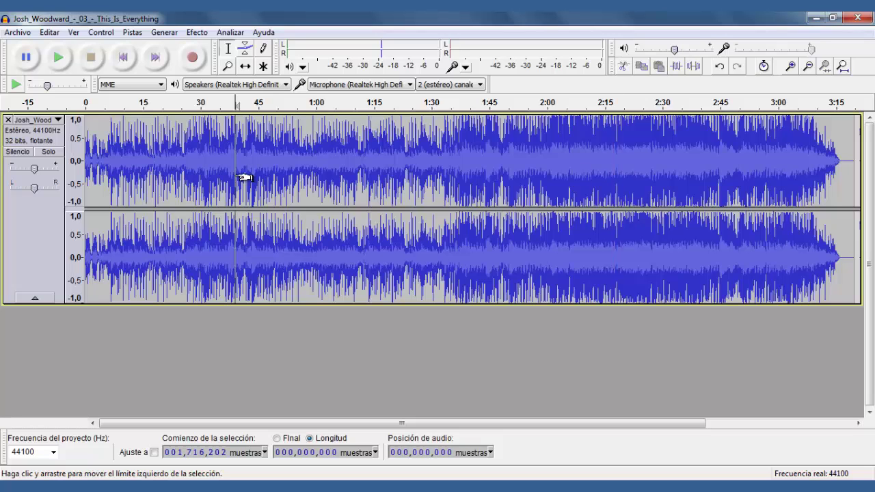
pyautogui.click(34, 249)
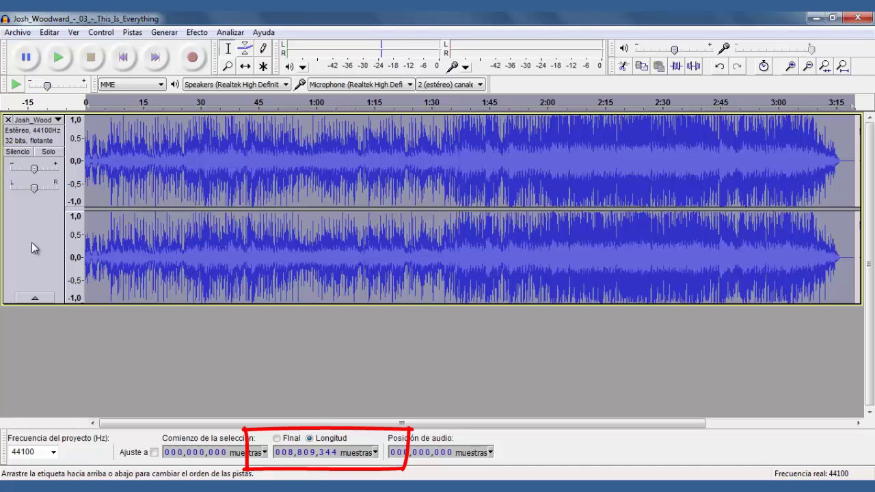
pyautogui.click(229, 33)
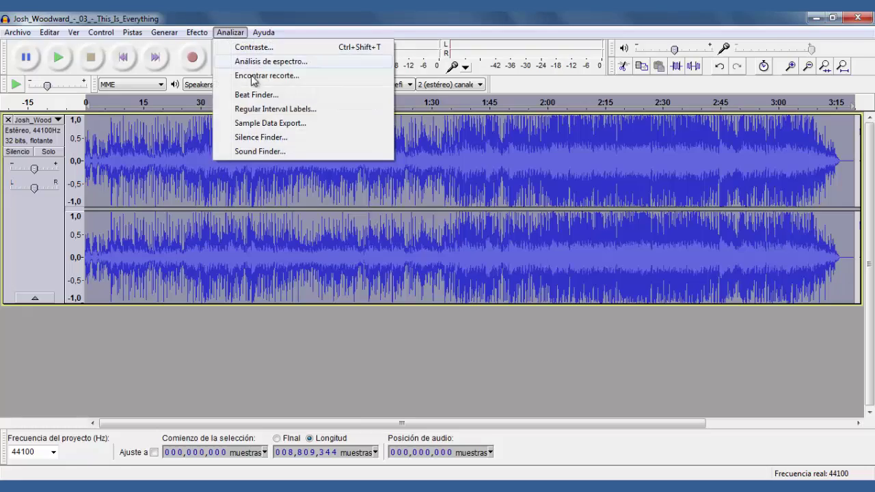
pyautogui.click(274, 123)
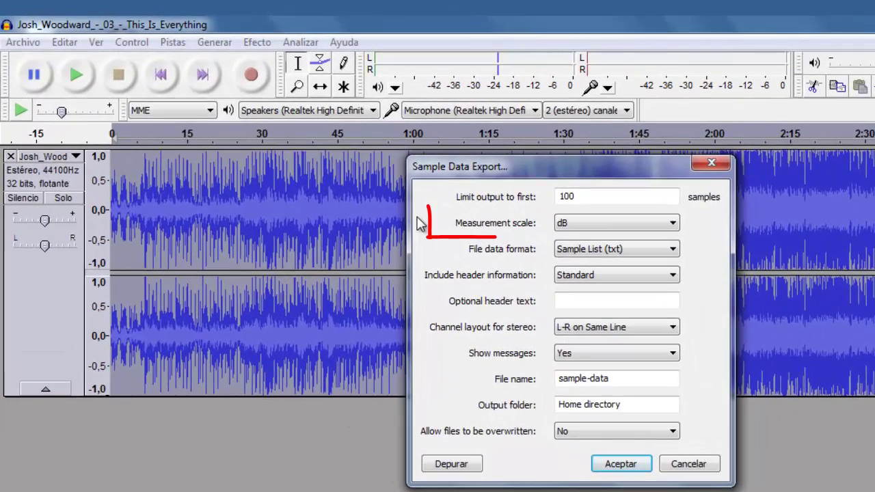
# - Examine the available choices for measurement scale, file data format, header information and stereo channel layout in Sample Data Export
pyautogui.click(673, 226)
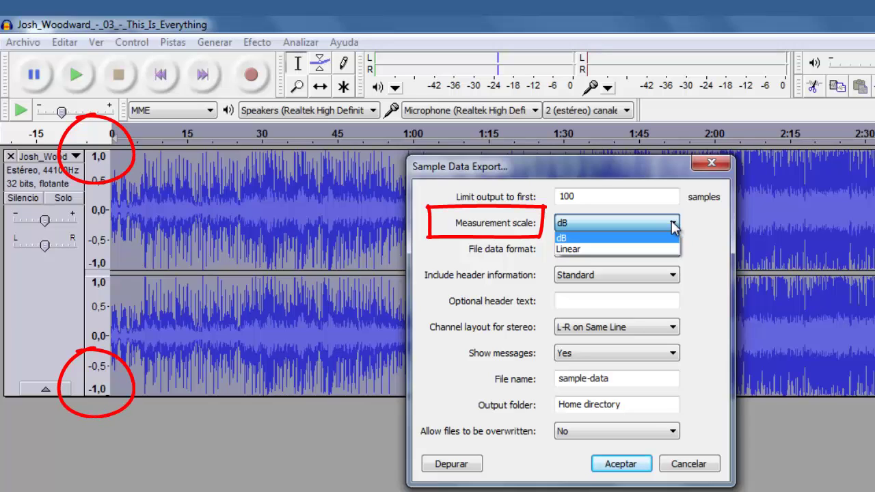
pyautogui.click(673, 225)
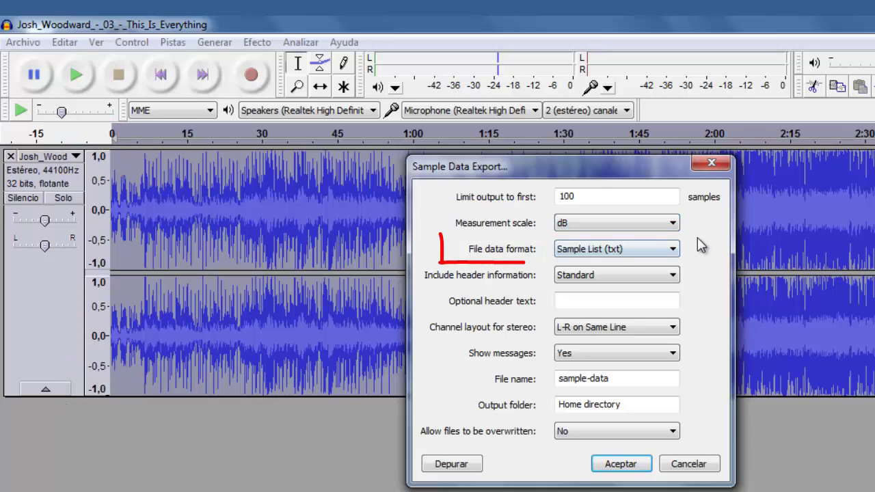
pyautogui.click(673, 250)
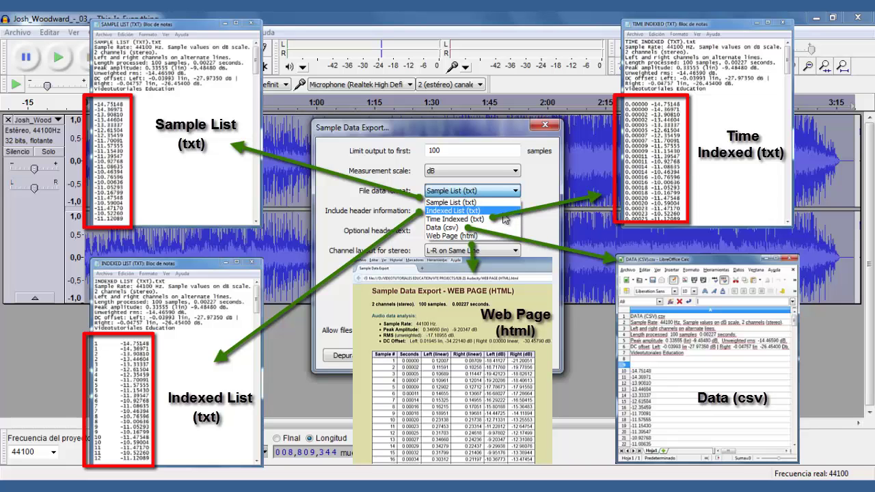
pyautogui.click(536, 211)
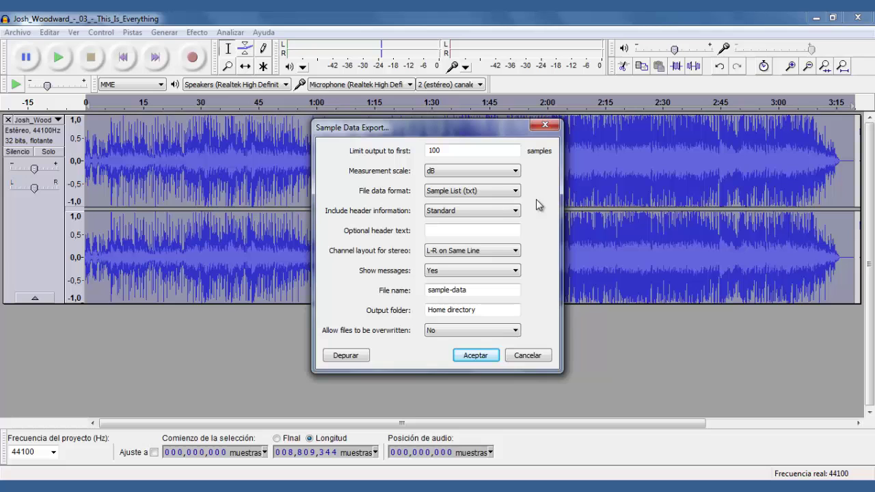
pyautogui.click(513, 211)
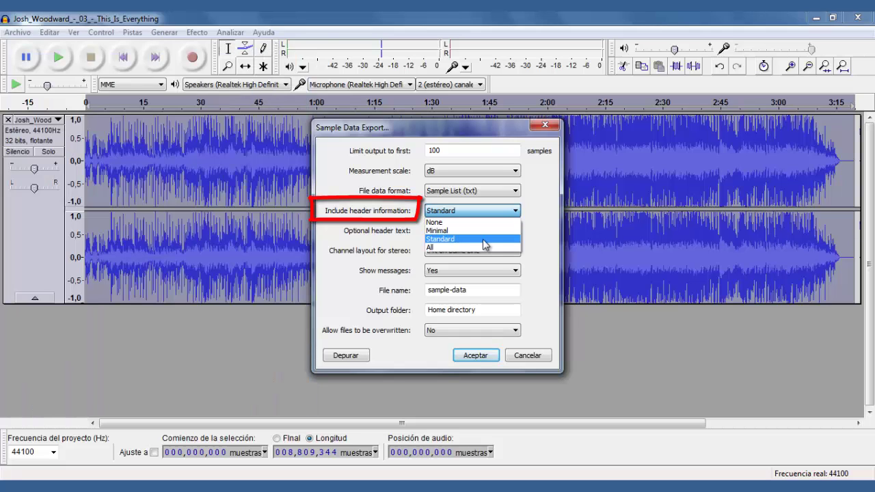
pyautogui.click(540, 244)
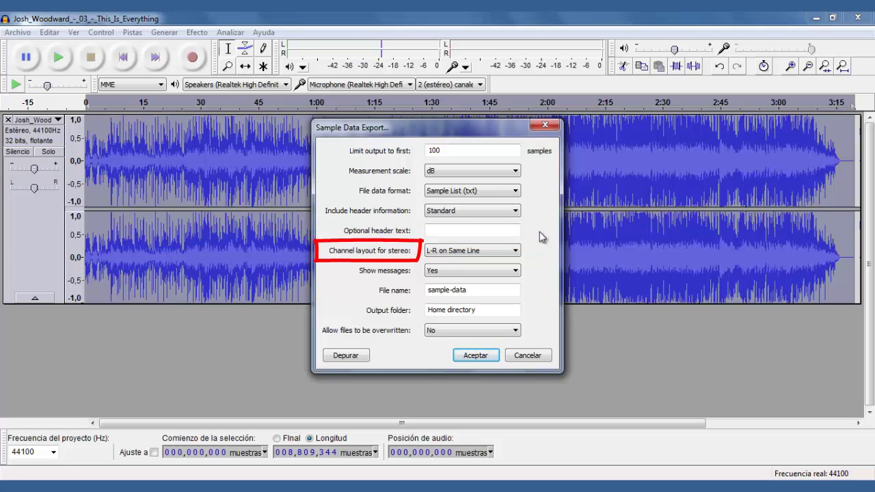
pyautogui.click(516, 250)
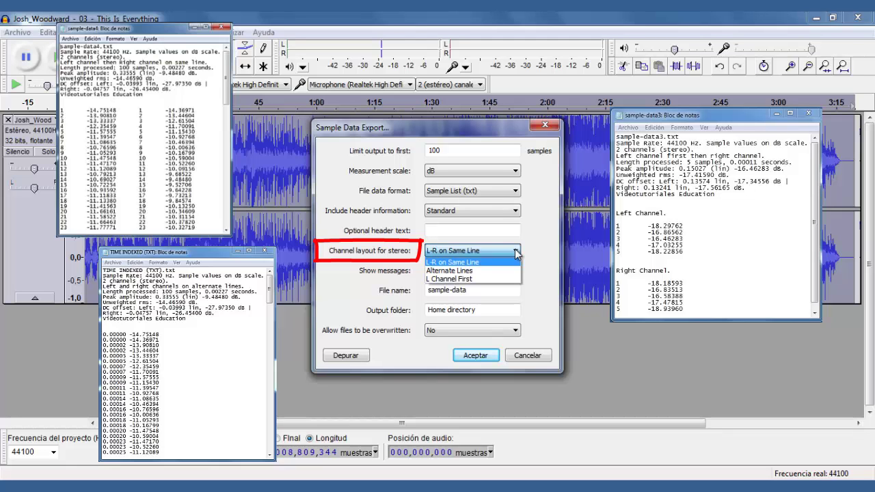
pyautogui.click(536, 258)
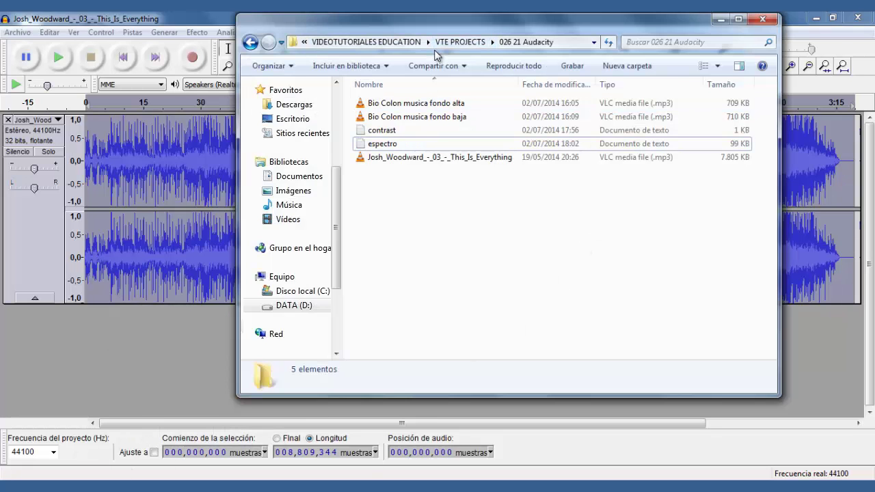
# - Copy the address of the "026 21 Audacity" folder and enter it as the output folder for the sample data
pyautogui.rightClick(522, 45)
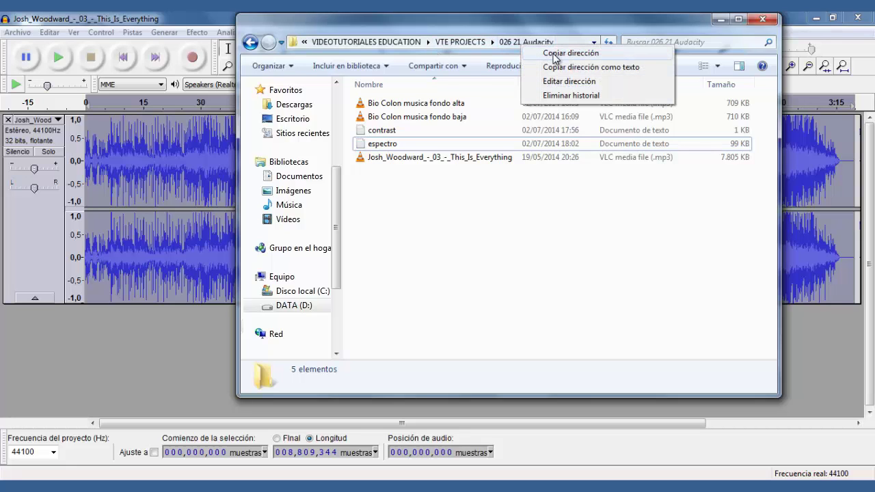
pyautogui.click(553, 53)
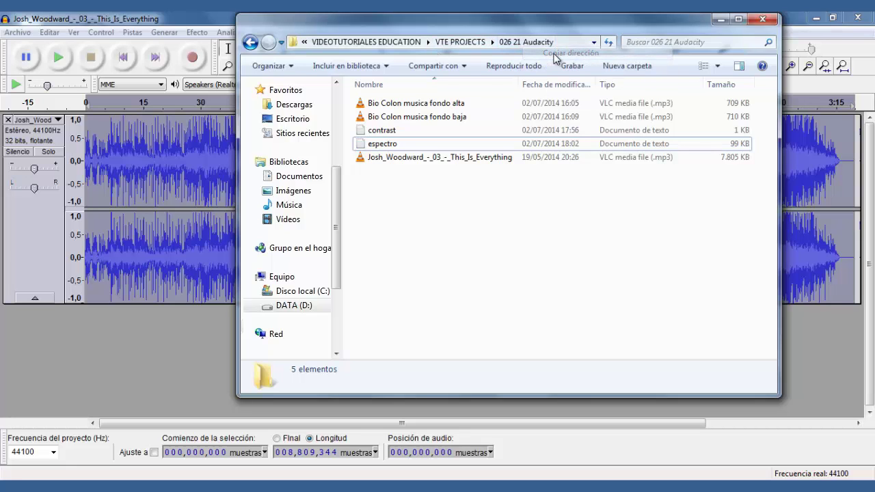
pyautogui.click(721, 20)
pyautogui.moveTo(487, 309); pyautogui.dragTo(401, 309)
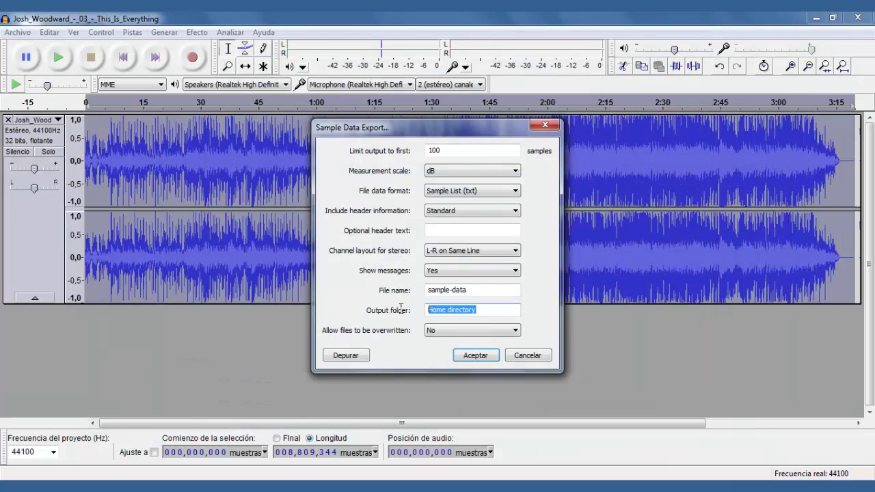
pyautogui.hotkey('ctrl', 'v')
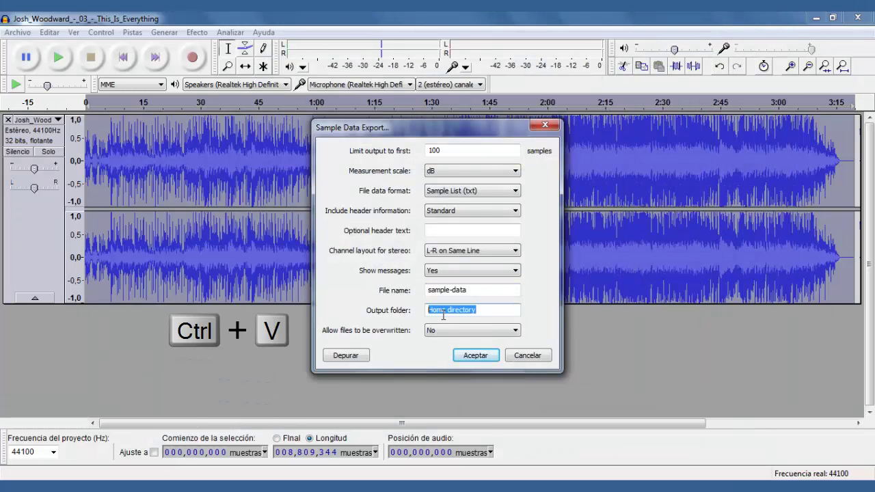
pyautogui.hotkey('ctrl', 'v')
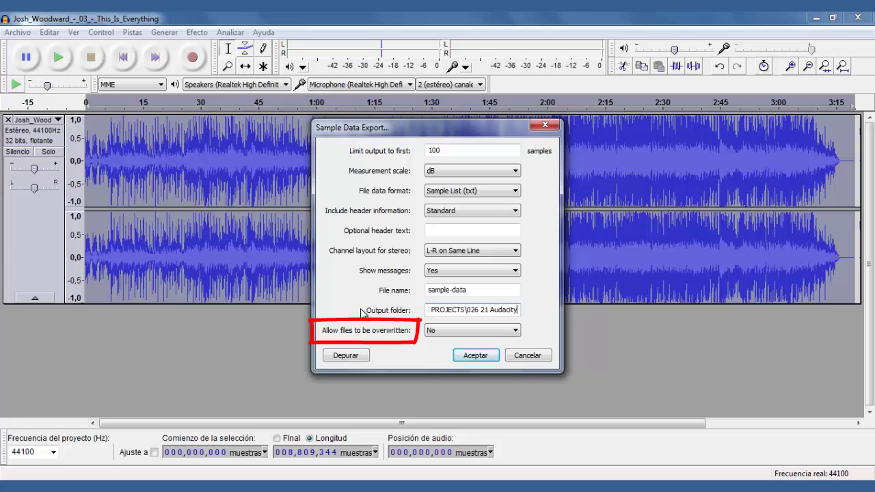
# - Check the choices for allowing files to be overwritten and close Sample Data Export without exporting
pyautogui.click(518, 332)
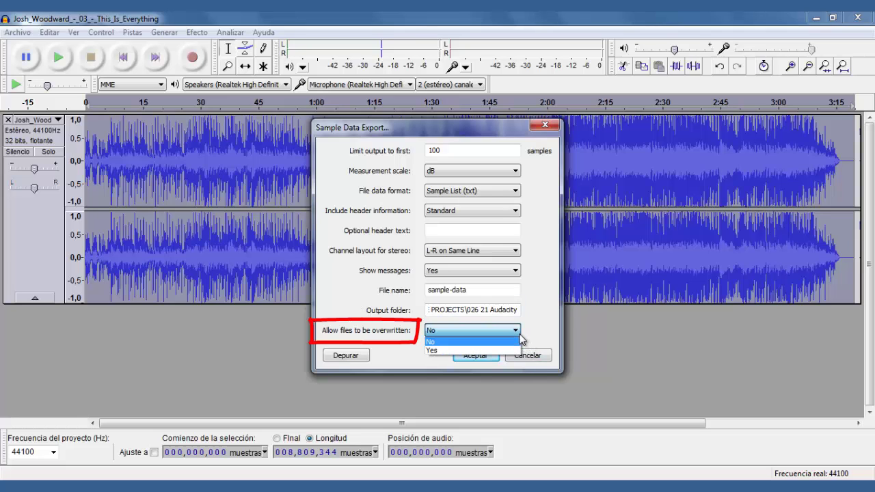
pyautogui.click(519, 334)
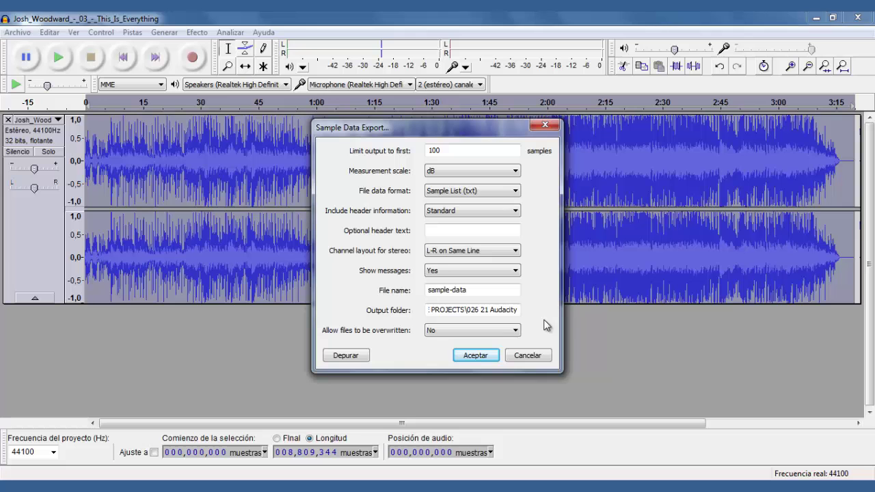
pyautogui.click(527, 355)
# - Select a passage of about 24 seconds from about 0:28 to 0:52 and open Sample Data Export for it
pyautogui.moveTo(193, 173); pyautogui.dragTo(286, 178)
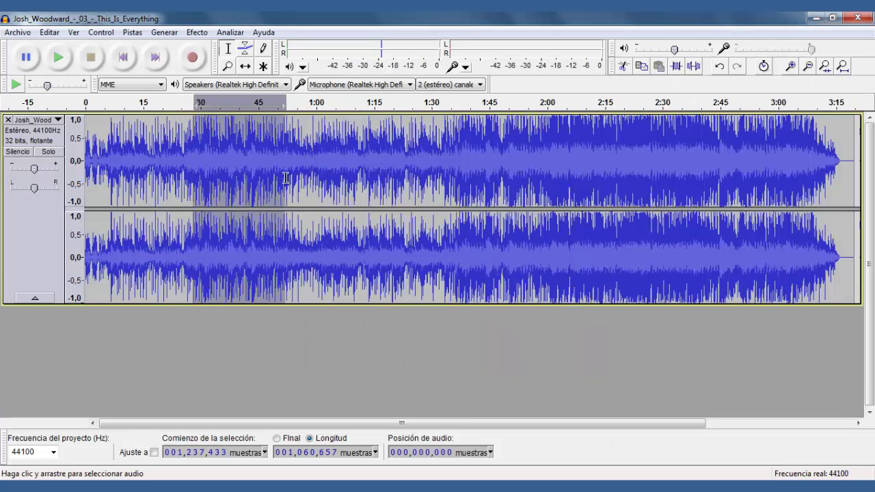
pyautogui.click(229, 33)
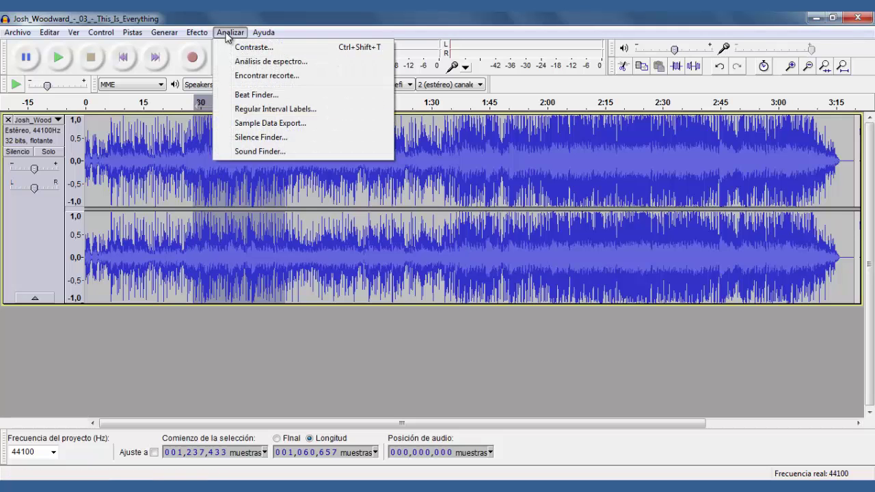
pyautogui.click(268, 125)
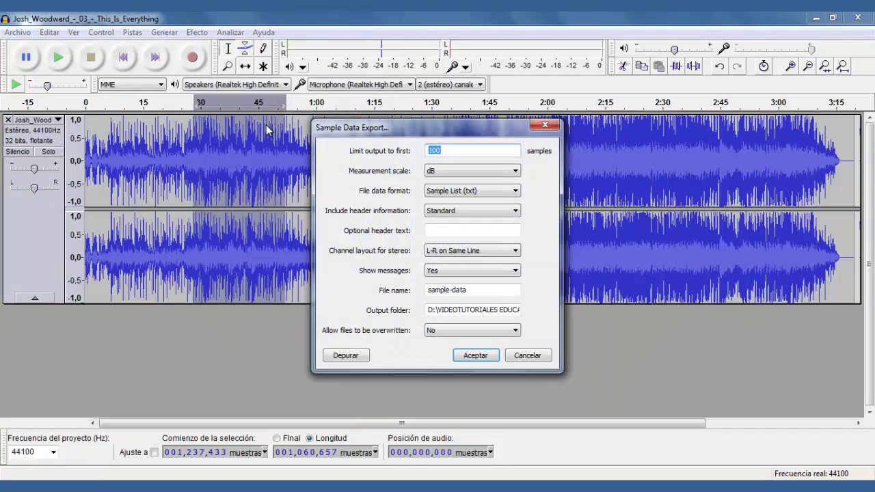
pyautogui.click(443, 151)
pyautogui.moveTo(456, 133); pyautogui.dragTo(516, 125)
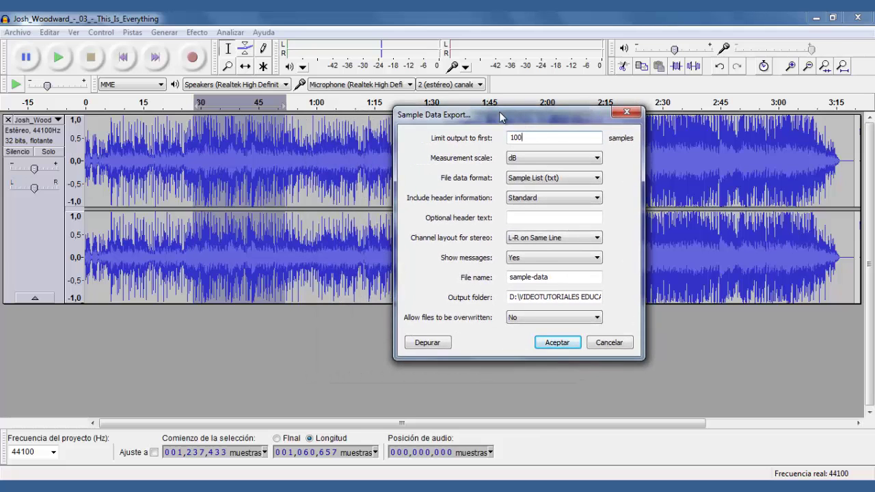
# - Set the file data format to Indexed List (txt) and the included header information to All
pyautogui.click(555, 179)
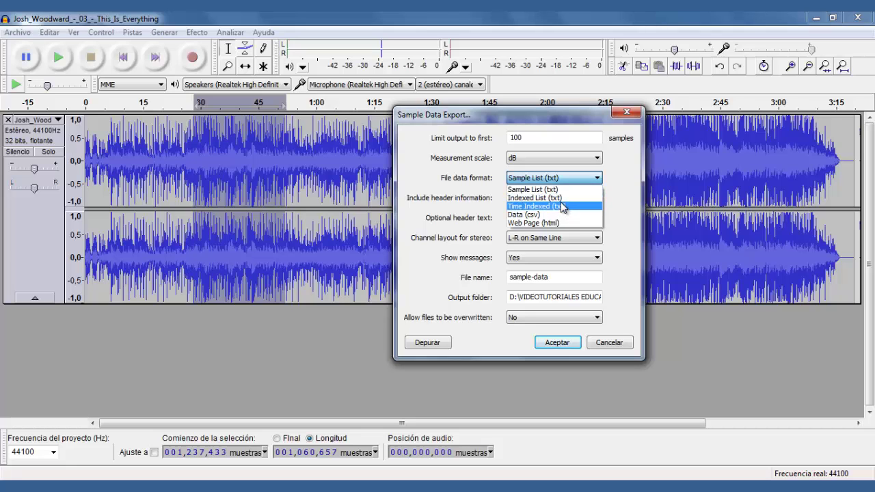
pyautogui.click(557, 198)
pyautogui.click(555, 198)
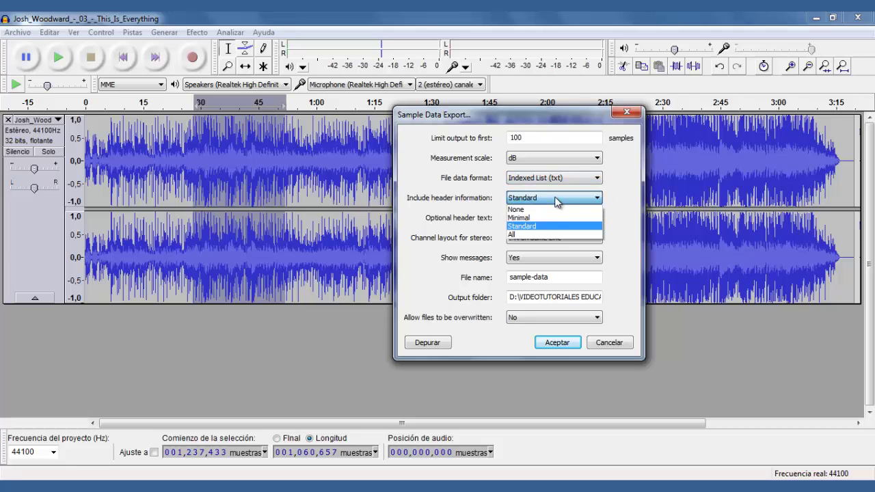
pyautogui.click(558, 236)
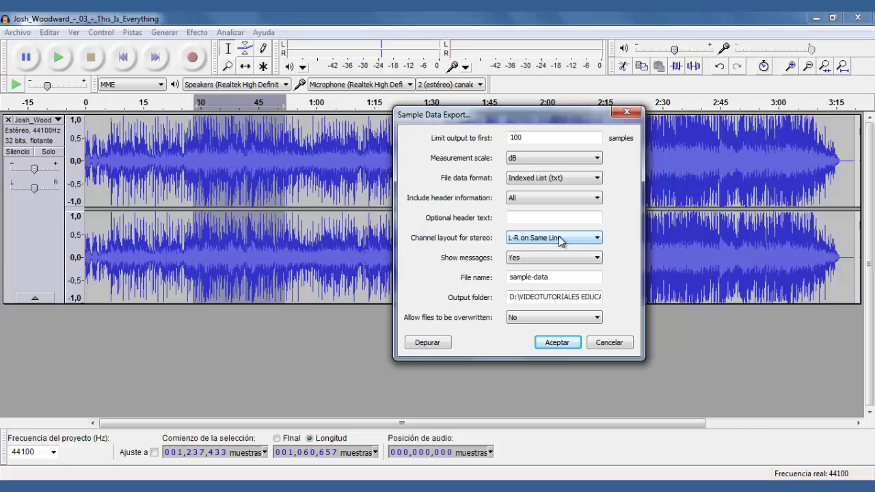
# - Enter "Videotutoriales Education" as the optional header text and set the stereo channel layout to Alternate Lines
pyautogui.click(543, 218)
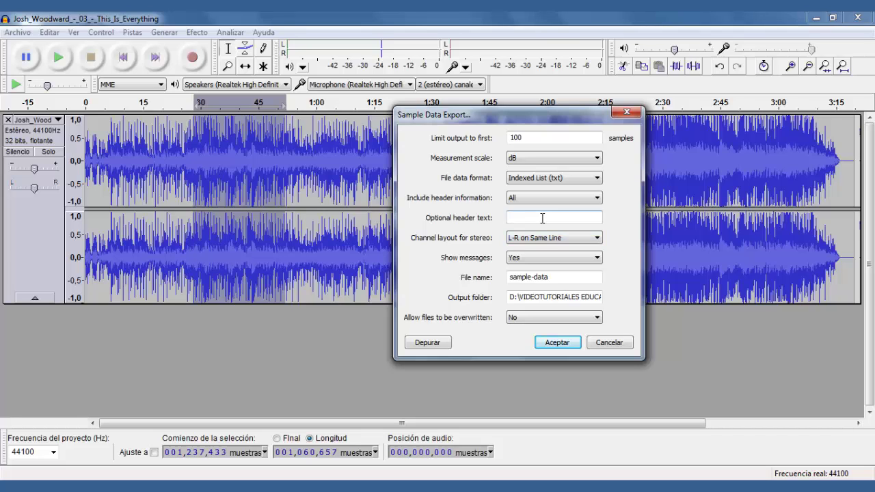
pyautogui.write('Videotutoriales Education')
pyautogui.click(525, 239)
pyautogui.click(531, 259)
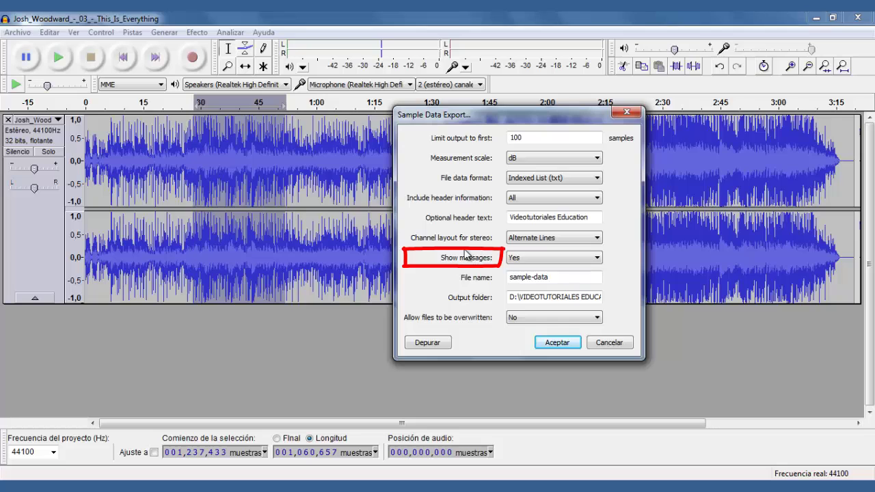
# - Check the message display choices, leave them at Yes, and export the first 100 samples to the sample-data file
pyautogui.click(573, 261)
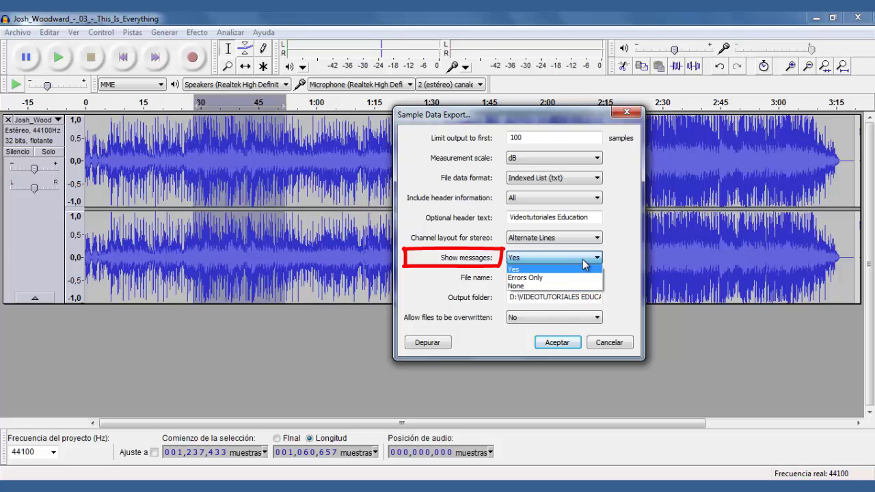
pyautogui.click(586, 260)
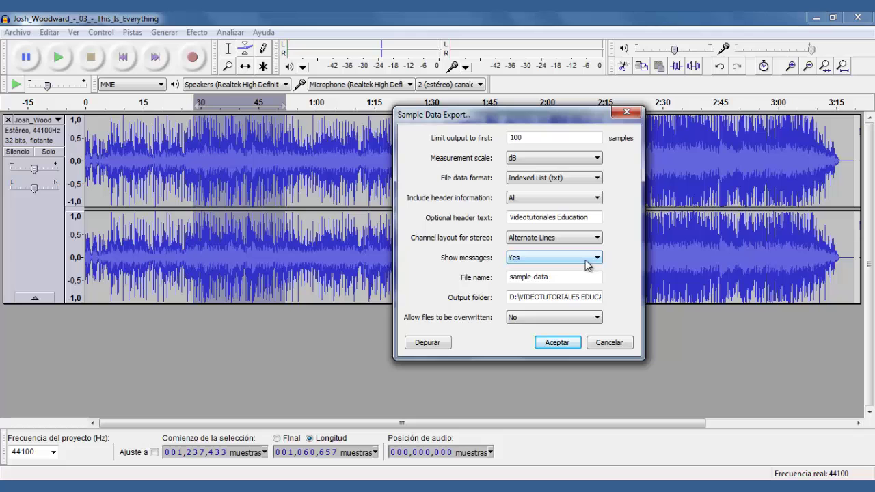
pyautogui.click(564, 345)
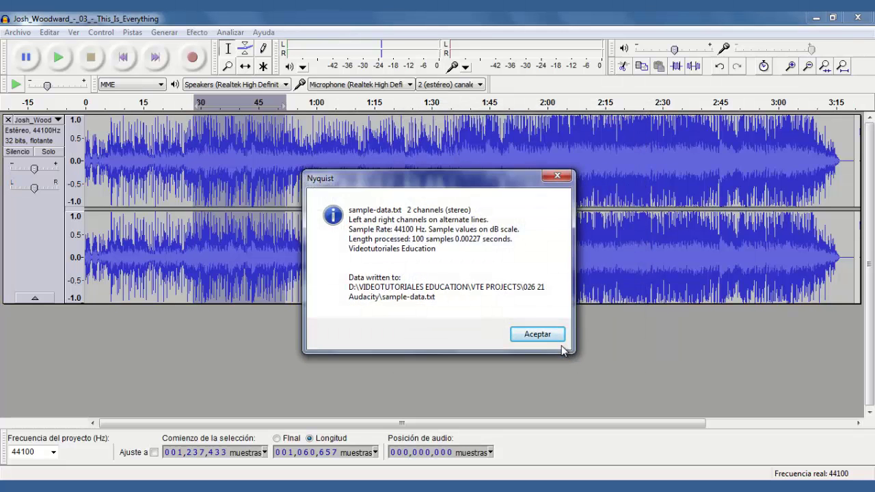
# - Open the exported sample-data text file from the 026 21 Audacity folder, review it, and return to the audio project
pyautogui.click(552, 337)
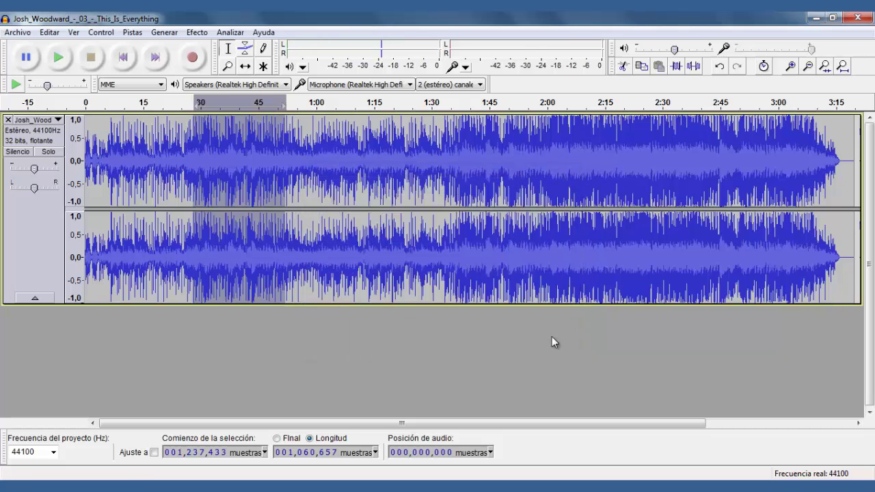
pyautogui.click(100, 488)
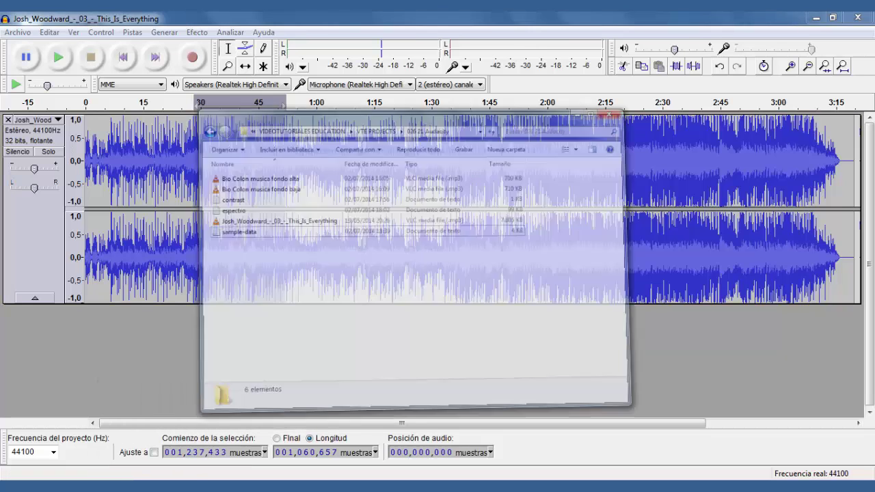
pyautogui.doubleClick(275, 176)
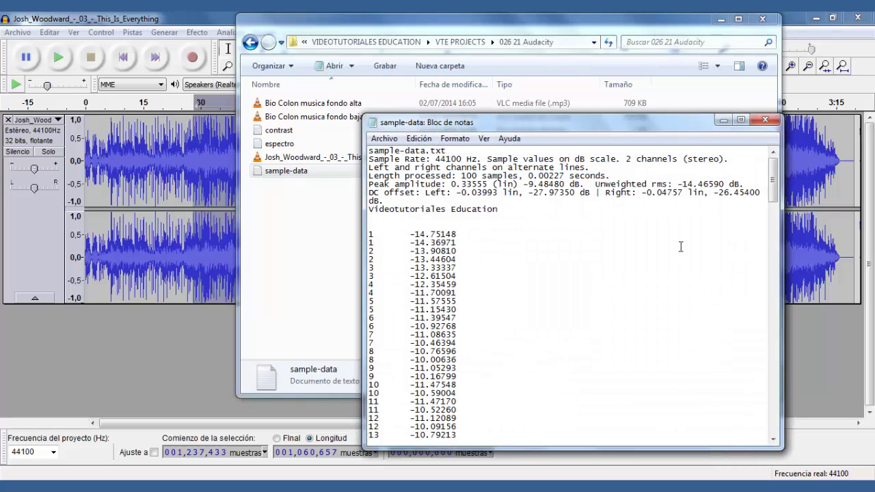
pyautogui.click(773, 121)
pyautogui.click(721, 21)
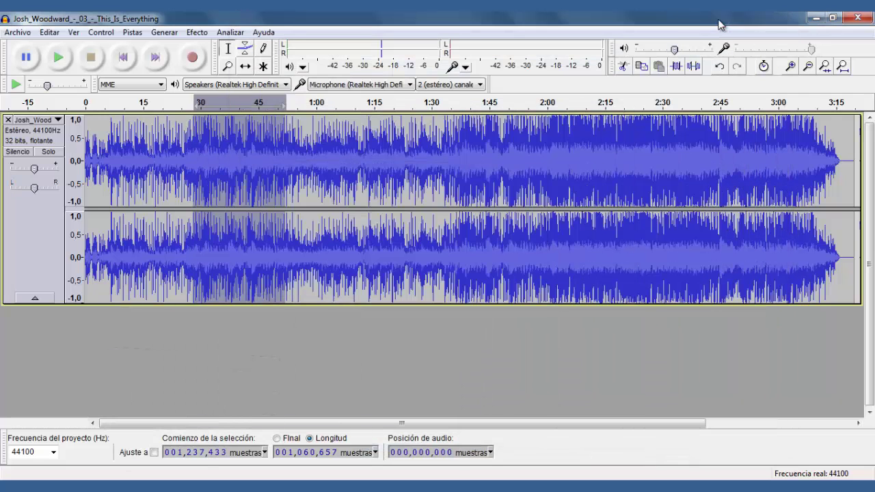
# - Export the selected passage's sample data again with the file data format set to Web Page (html)
pyautogui.click(228, 33)
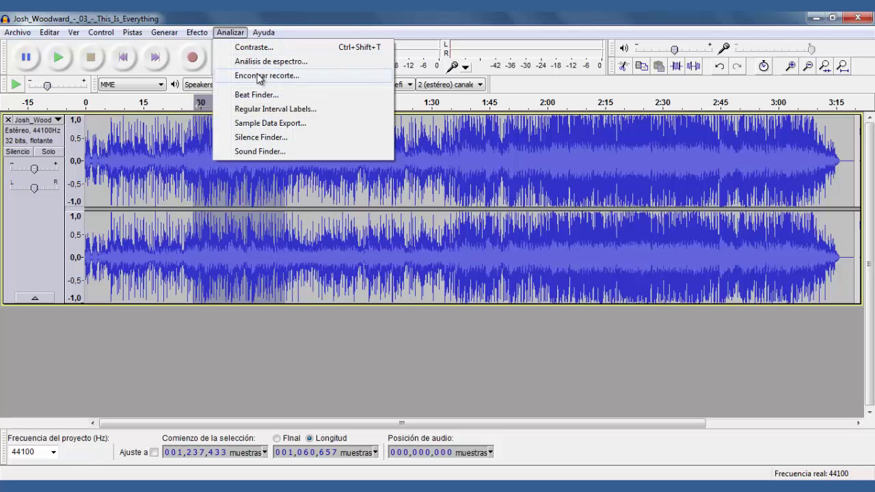
pyautogui.click(270, 123)
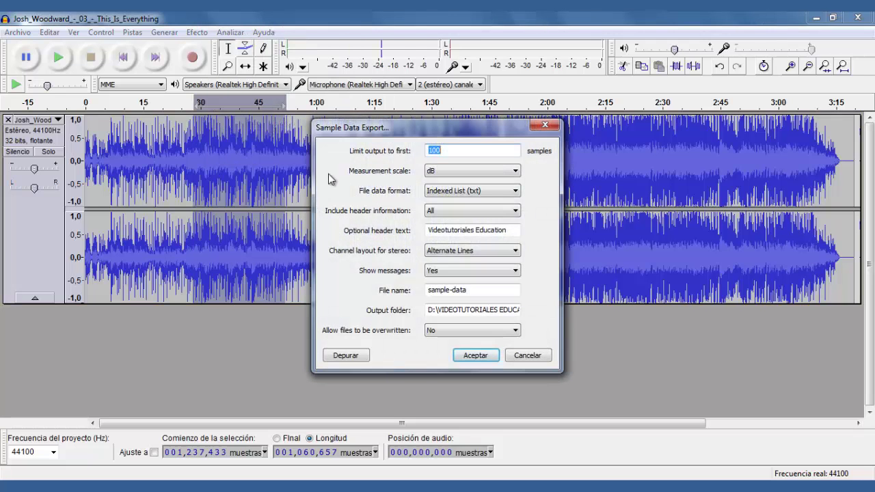
pyautogui.click(496, 193)
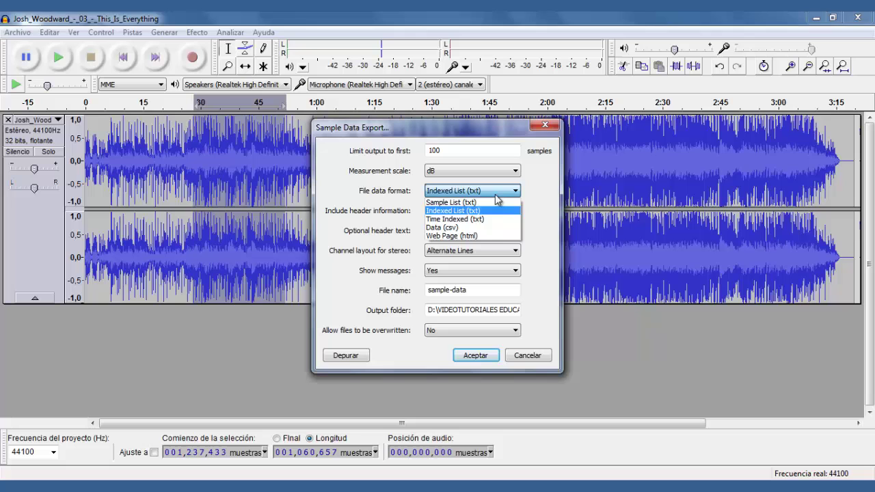
pyautogui.click(500, 235)
pyautogui.click(488, 357)
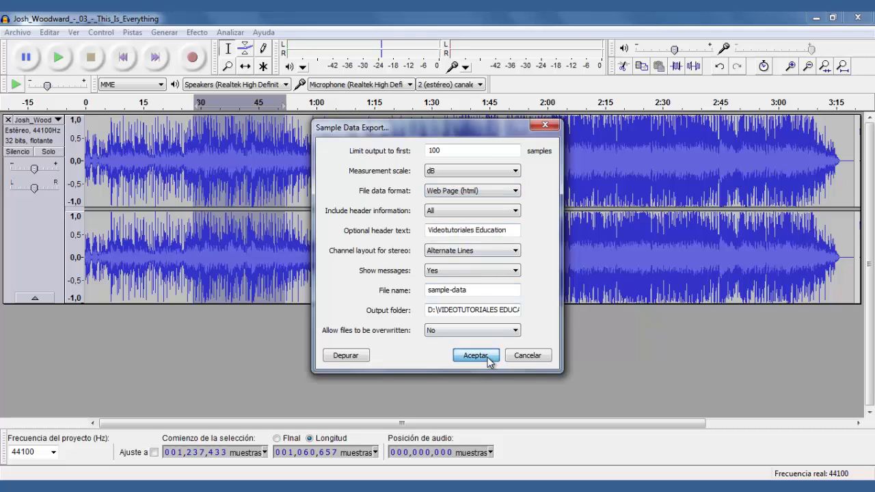
pyautogui.click(523, 331)
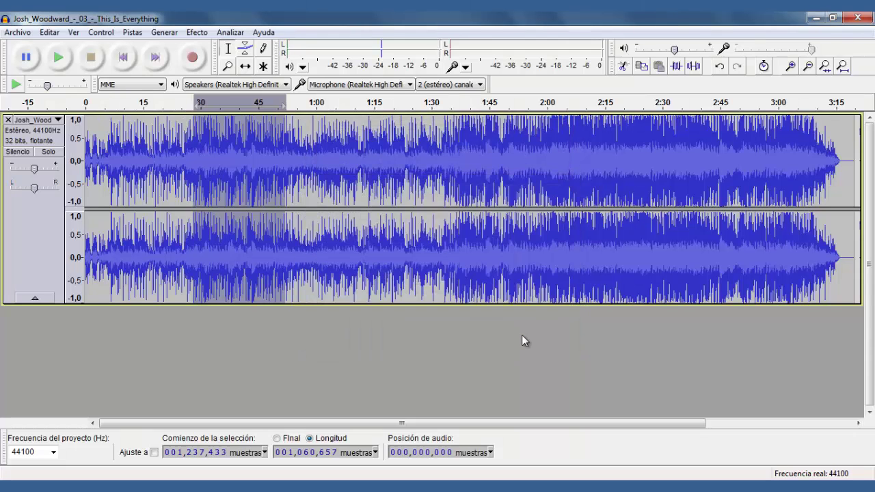
# - Open the exported sample-data HTML file in the browser, review its analysis table, and return to the audio project
pyautogui.click(93, 487)
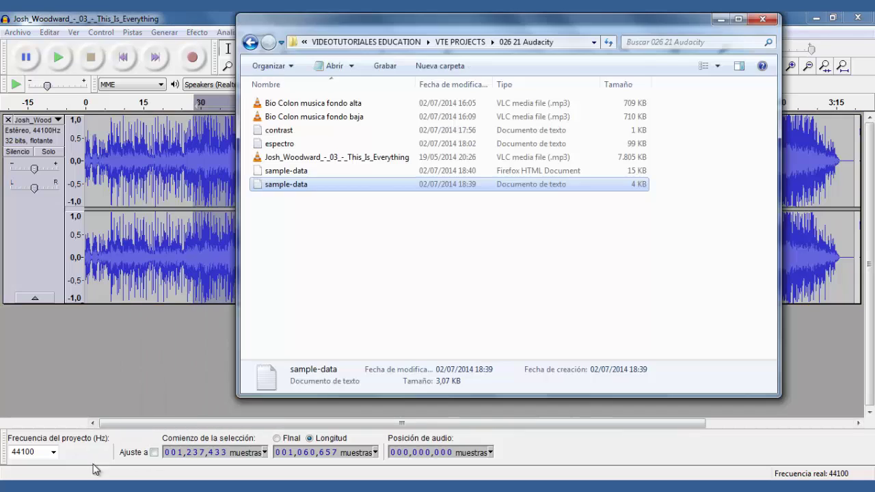
pyautogui.click(464, 227)
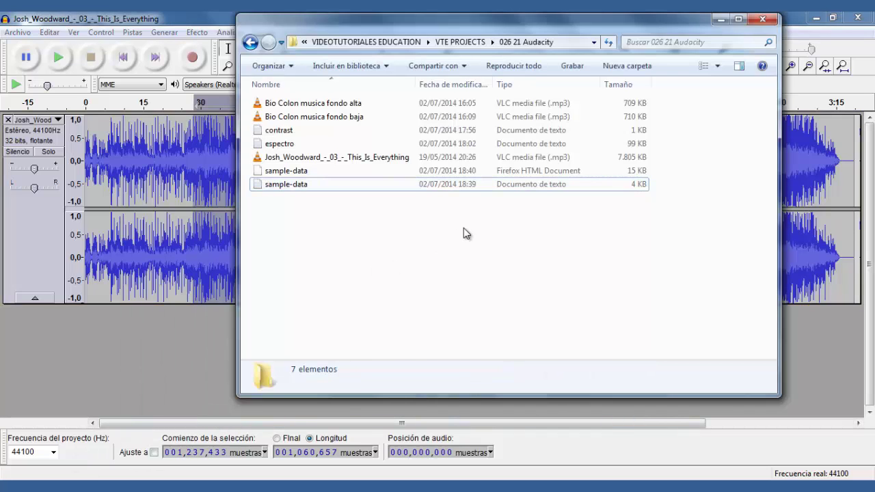
pyautogui.click(294, 171)
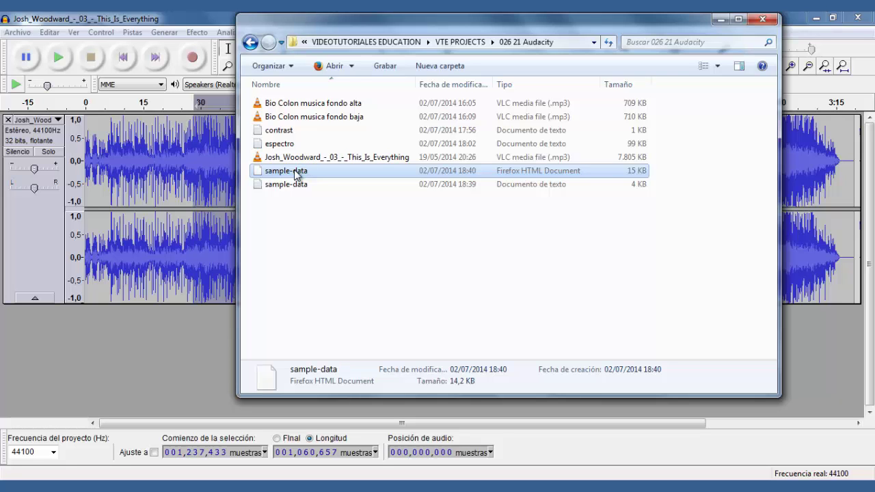
pyautogui.doubleClick(294, 170)
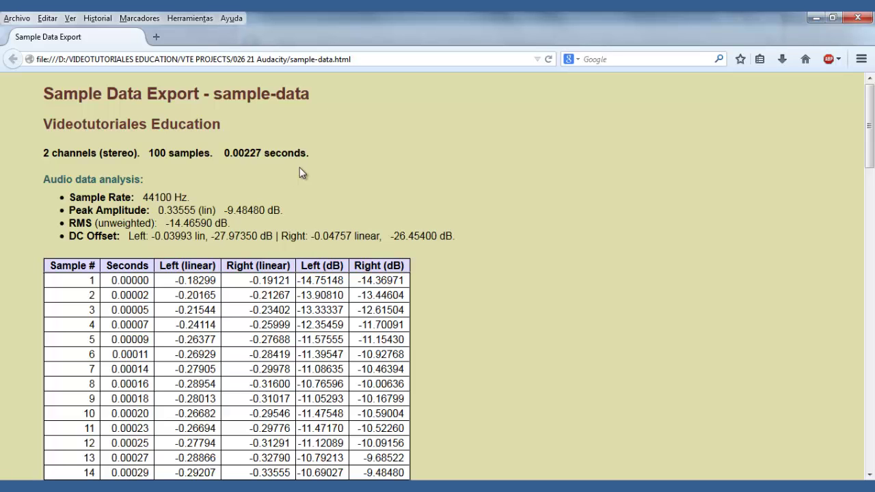
pyautogui.click(858, 18)
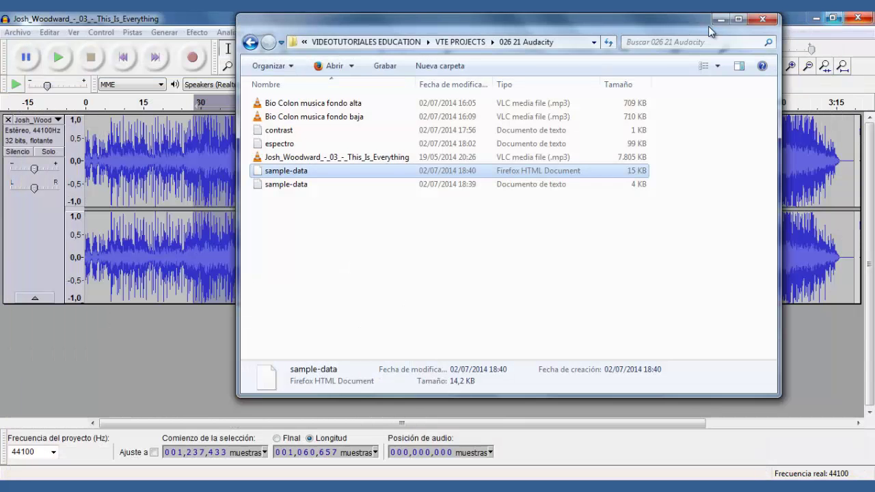
pyautogui.click(720, 19)
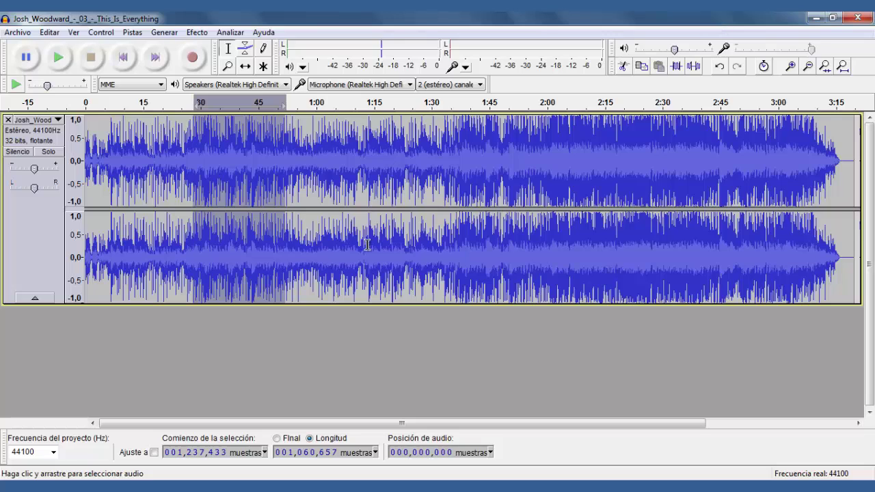